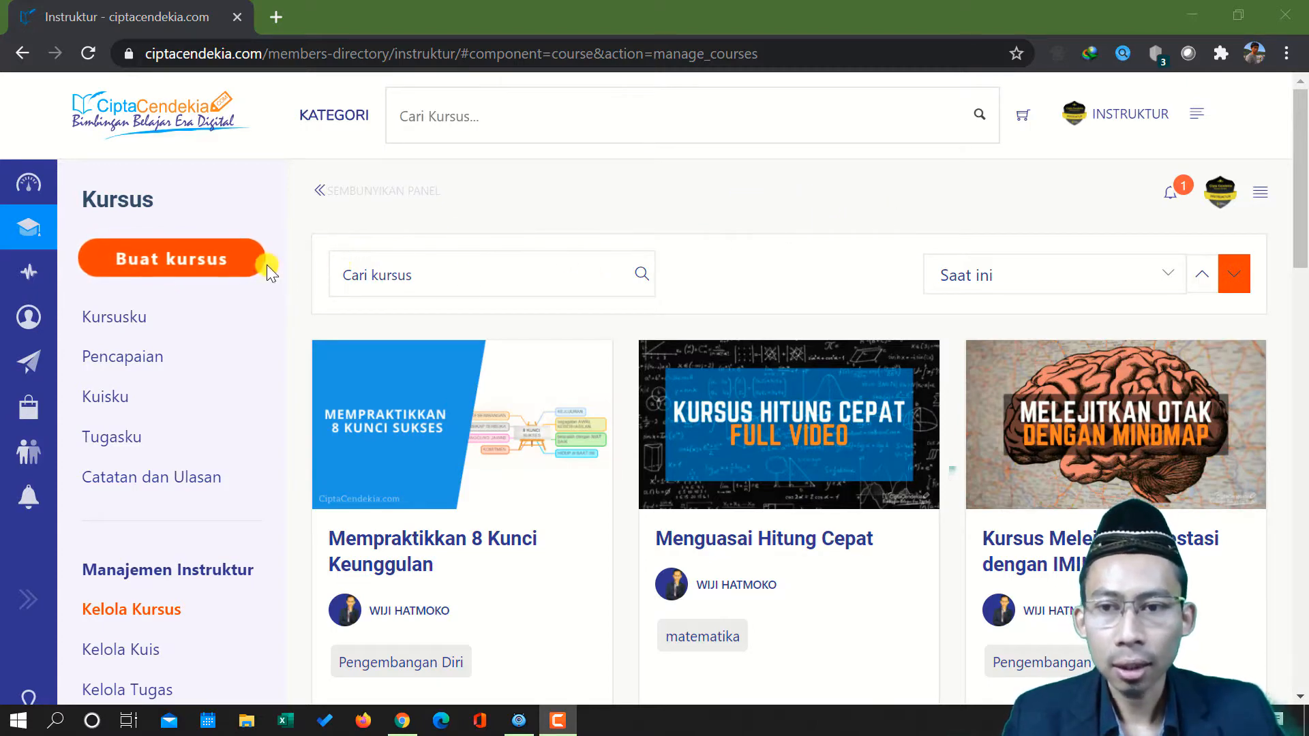
# Start creating a new course and load the saved draft into the course form
pyautogui.click(165, 258)
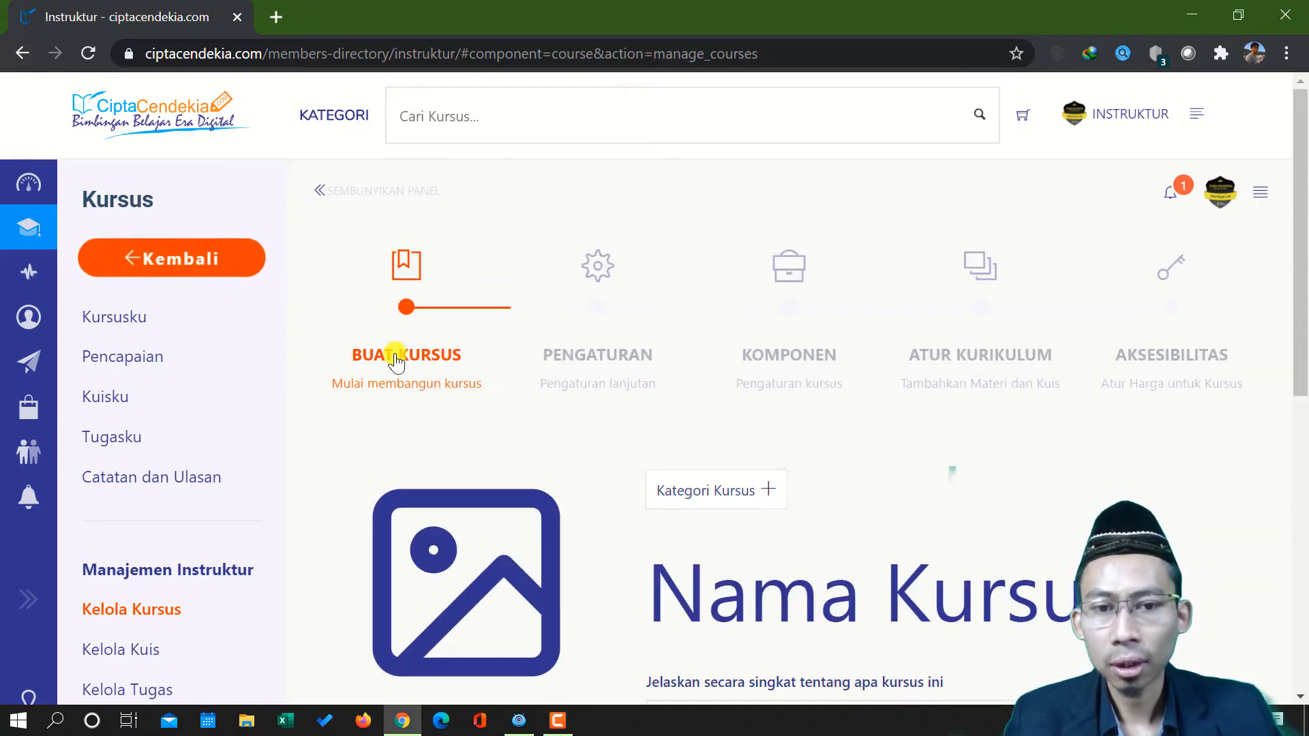
pyautogui.scroll(-3, 691, 280)
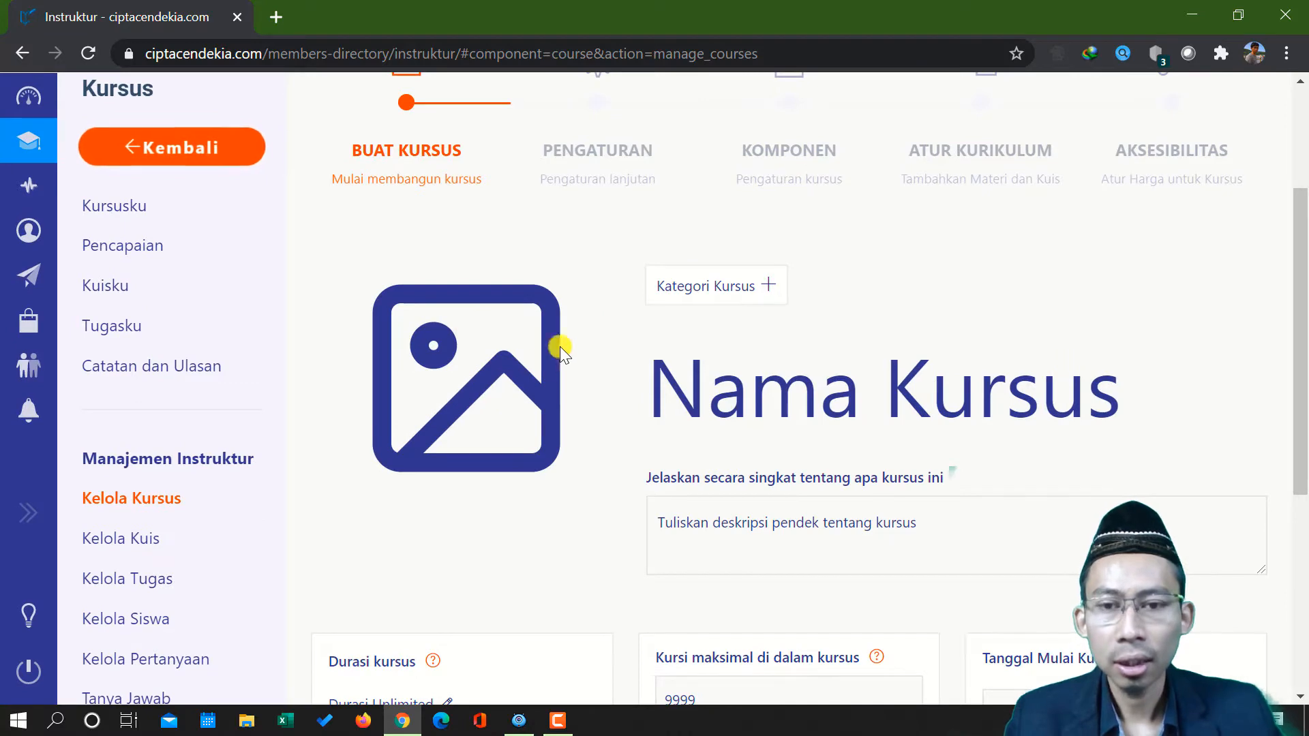
pyautogui.scroll(-3, 530, 391)
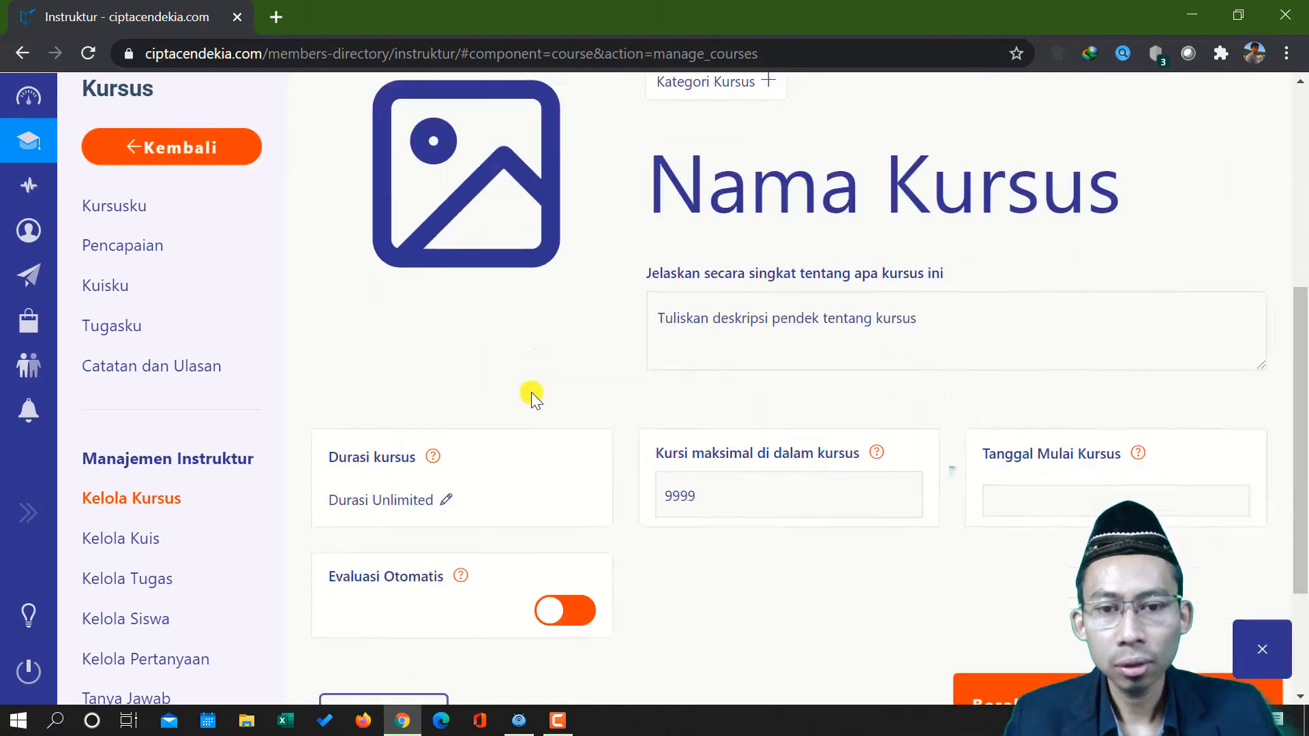
pyautogui.scroll(-2, 530, 391)
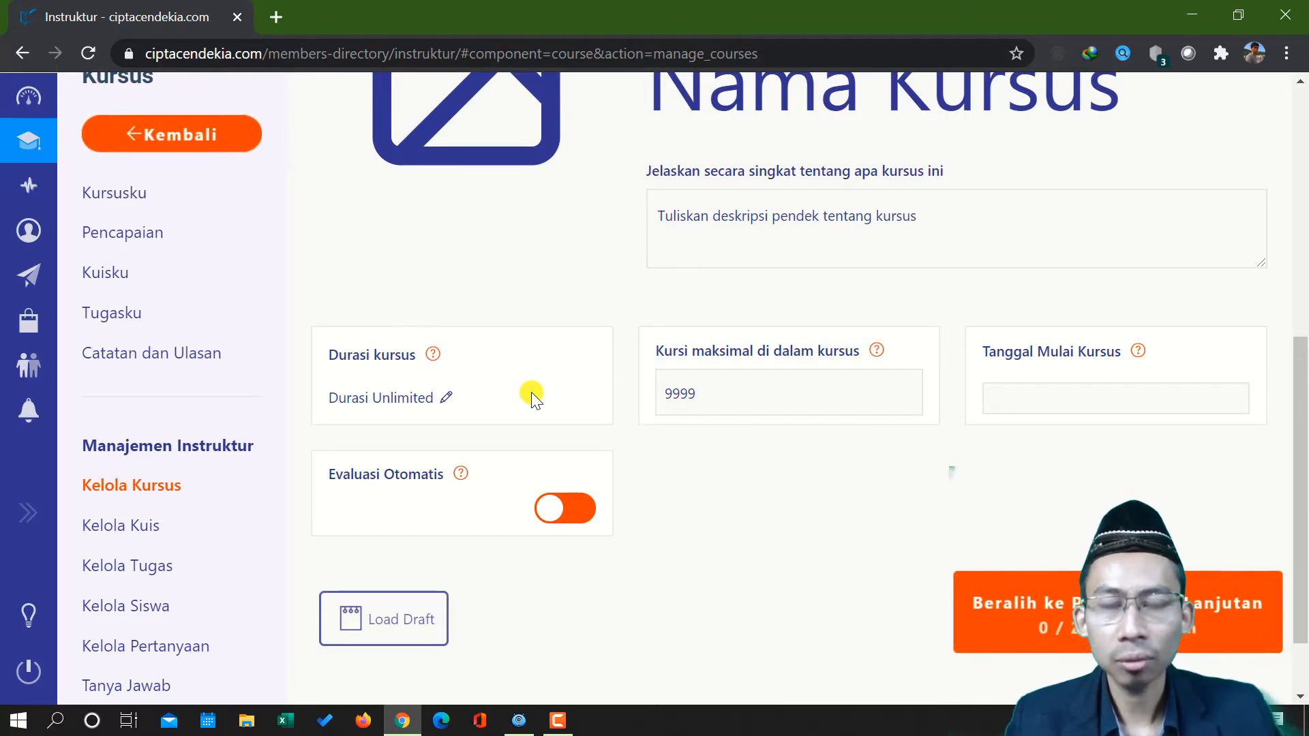
pyautogui.click(386, 621)
# Review the loaded draft's categories, title, short and full descriptions, and basic course settings
pyautogui.scroll(6, 654, 386)
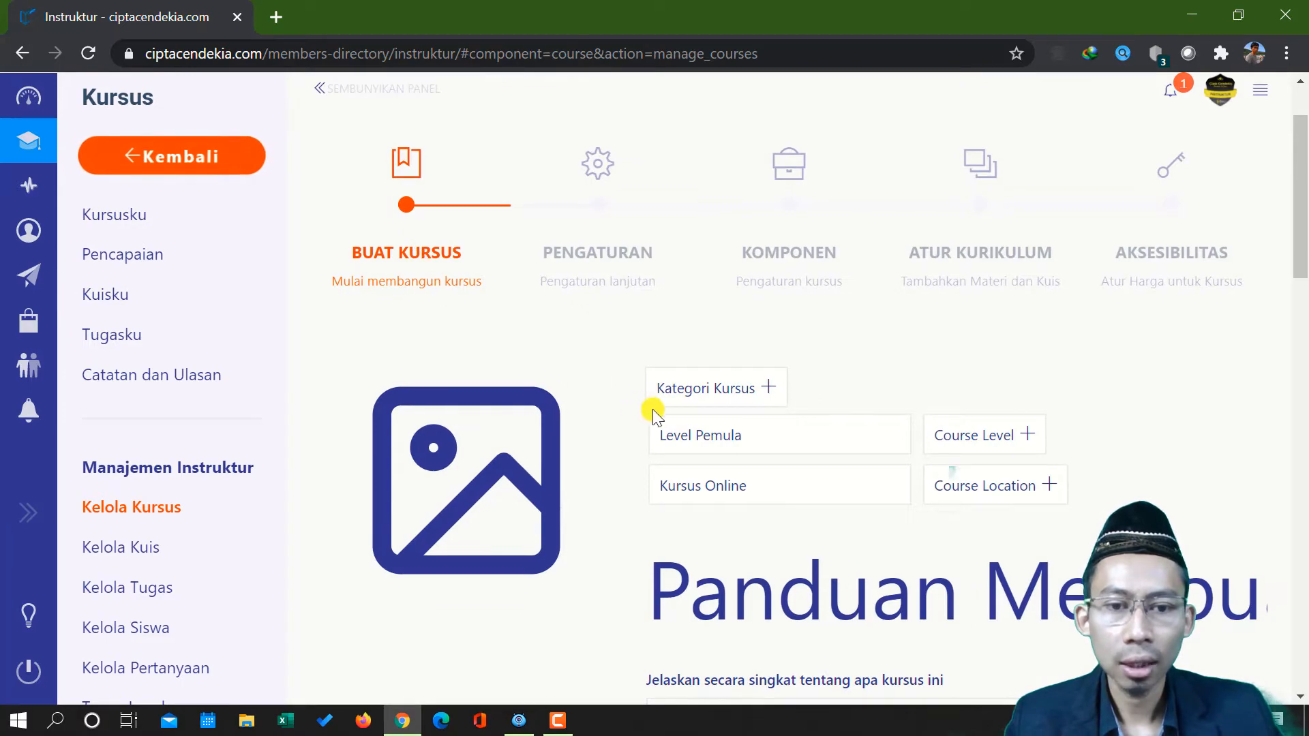
pyautogui.scroll(-12, 783, 328)
pyautogui.scroll(-9, 764, 342)
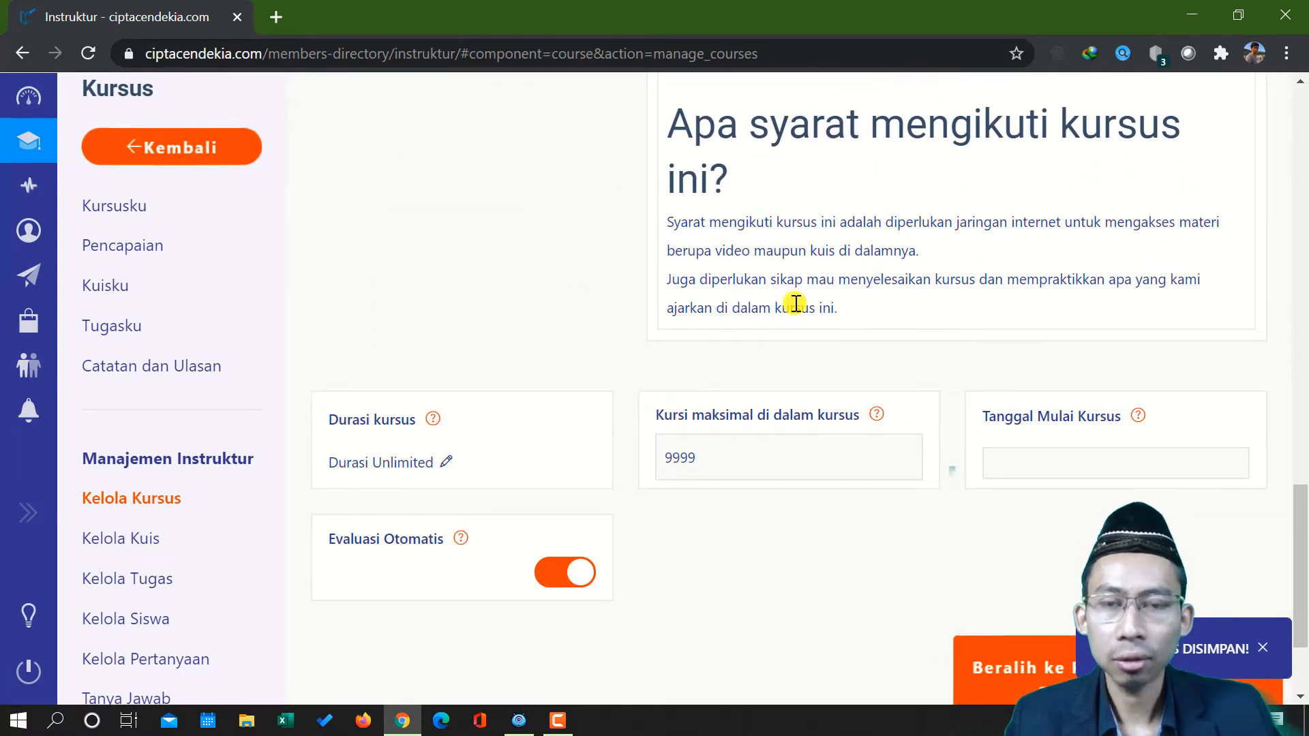
pyautogui.scroll(15, 796, 303)
pyautogui.scroll(2, 802, 292)
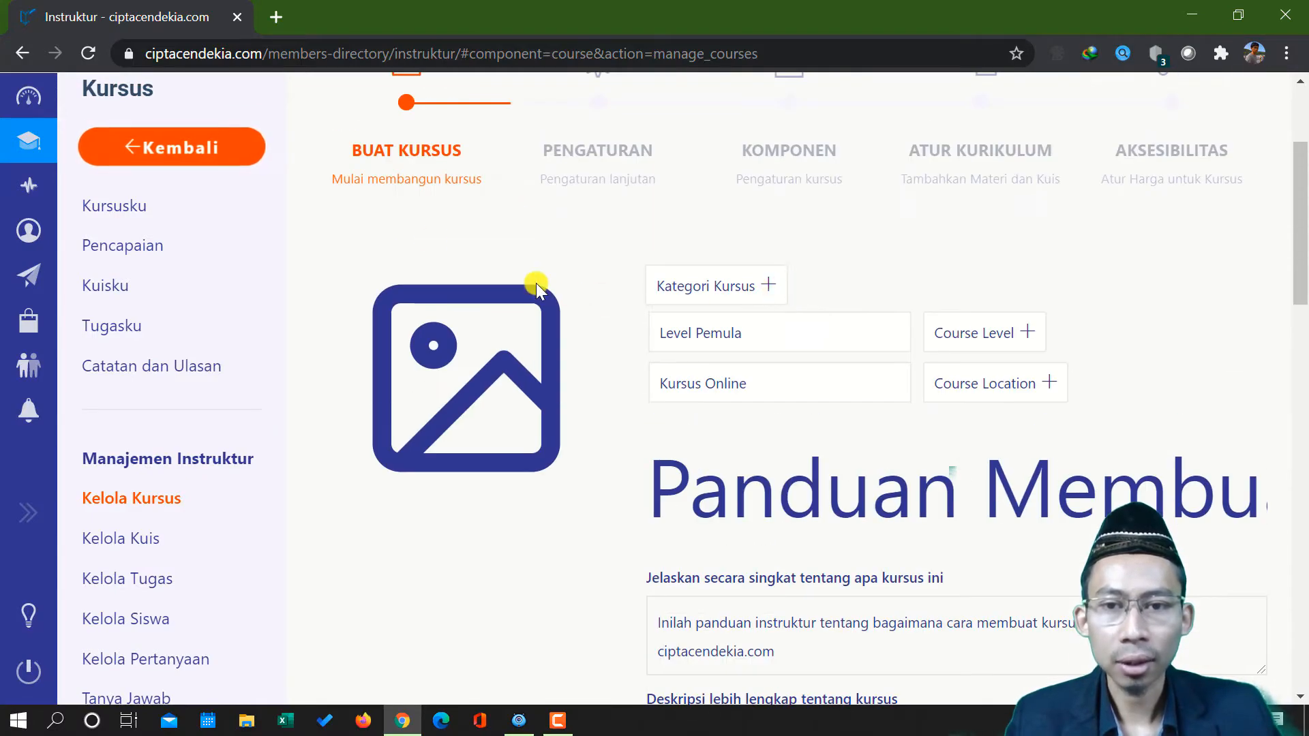
pyautogui.moveTo(818, 492); pyautogui.dragTo(1260, 472)
pyautogui.scroll(-5, 933, 489)
pyautogui.scroll(-4, 934, 489)
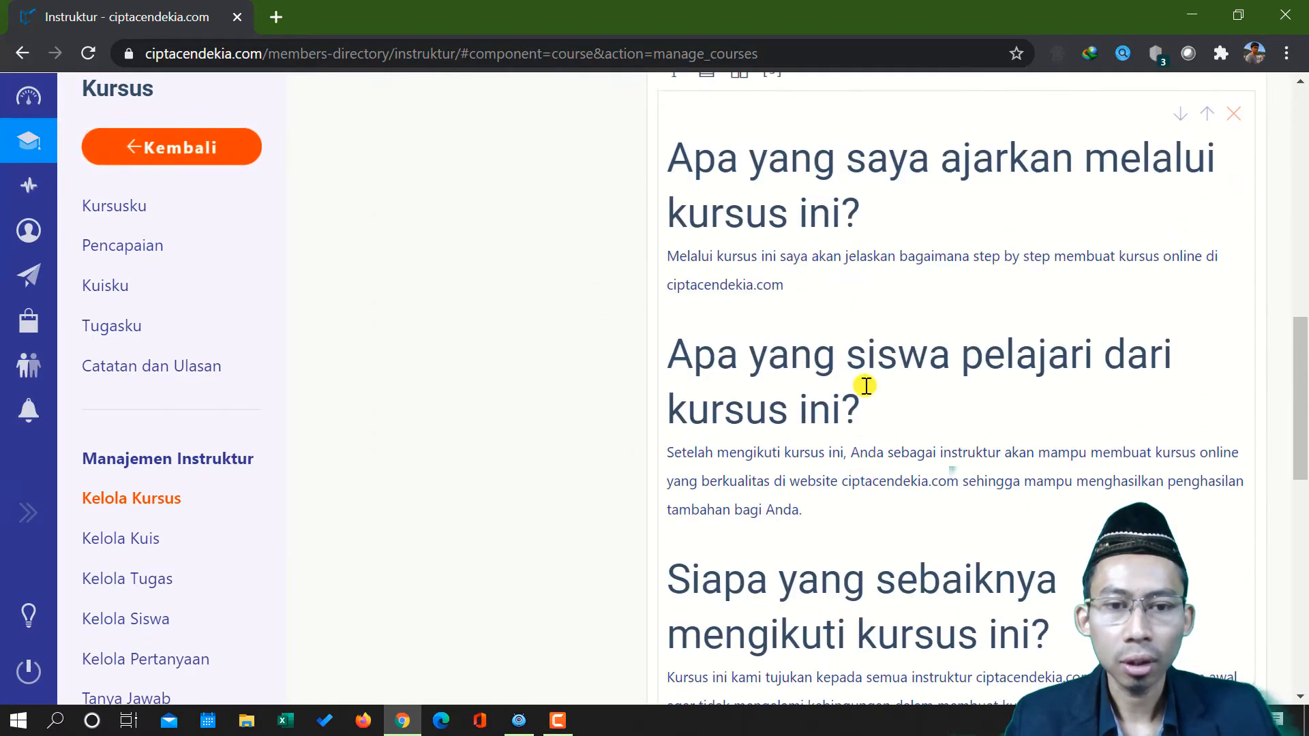
pyautogui.click(864, 286)
pyautogui.scroll(-3, 864, 286)
pyautogui.scroll(-7, 840, 230)
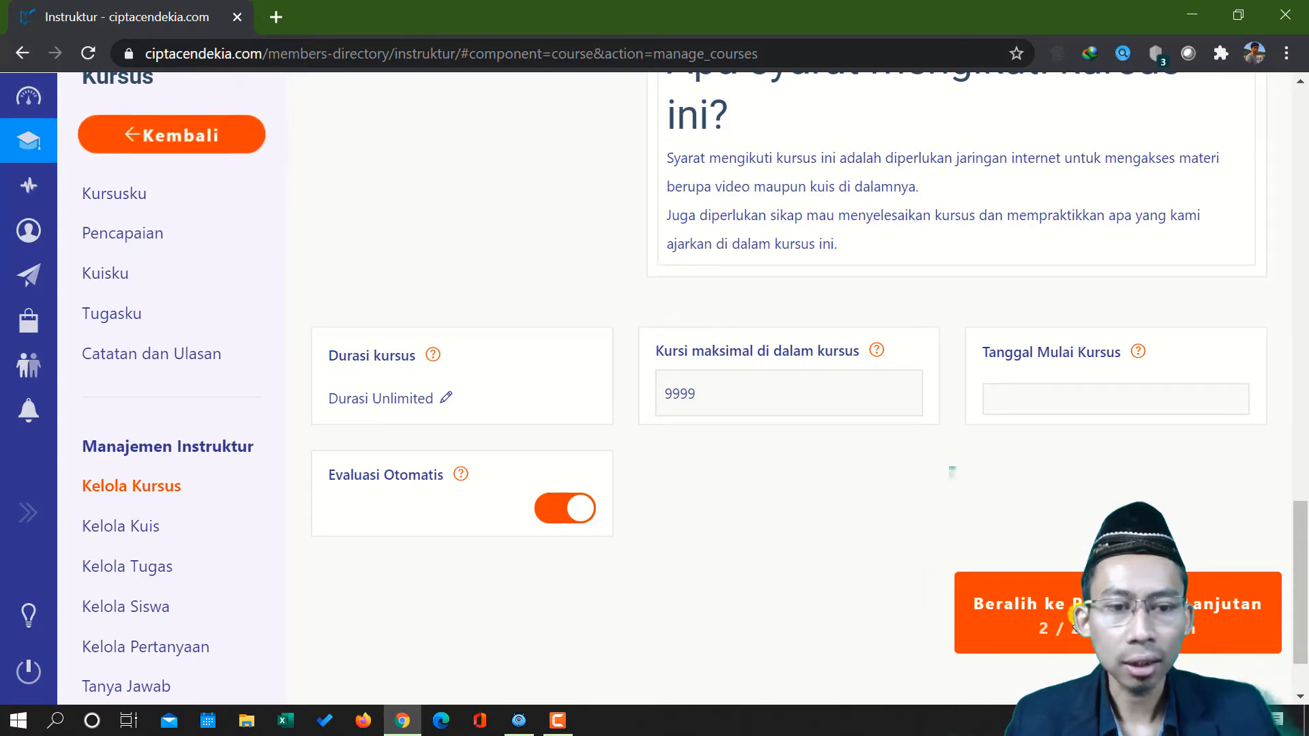
# Continue from the basic course form to the advanced settings stage (Pengaturan lanjutan)
pyautogui.click(1073, 612)
pyautogui.scroll(3, 746, 419)
pyautogui.scroll(10, 746, 420)
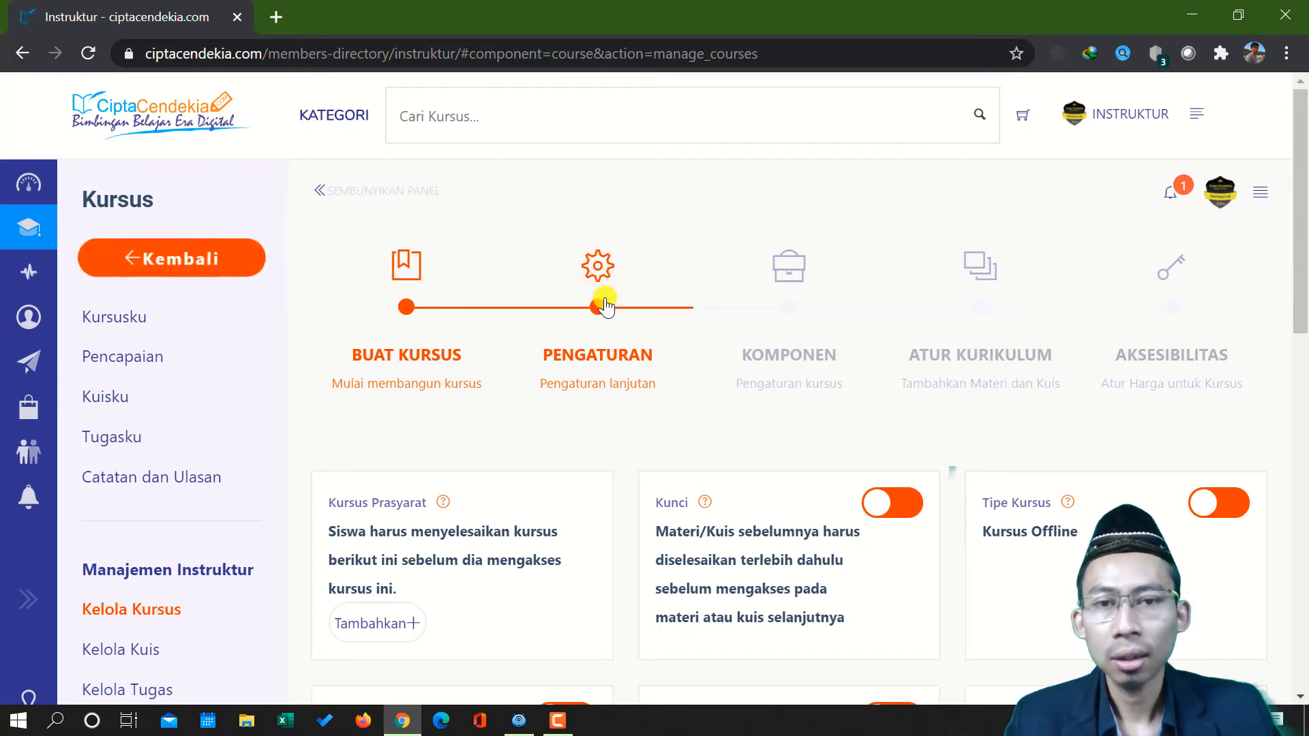
# Open the prerequisite course search under Kursus Prasyarat and view its help note
pyautogui.scroll(-1, 616, 351)
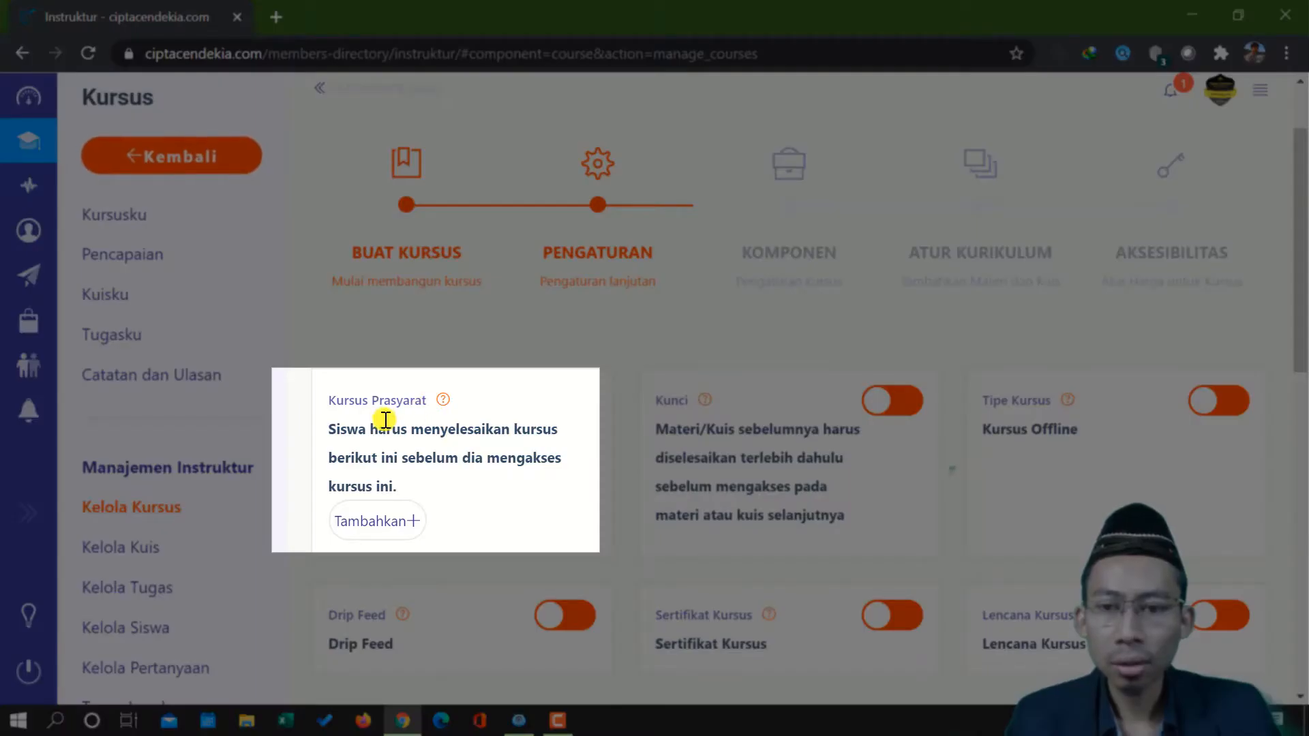
pyautogui.moveTo(444, 403)
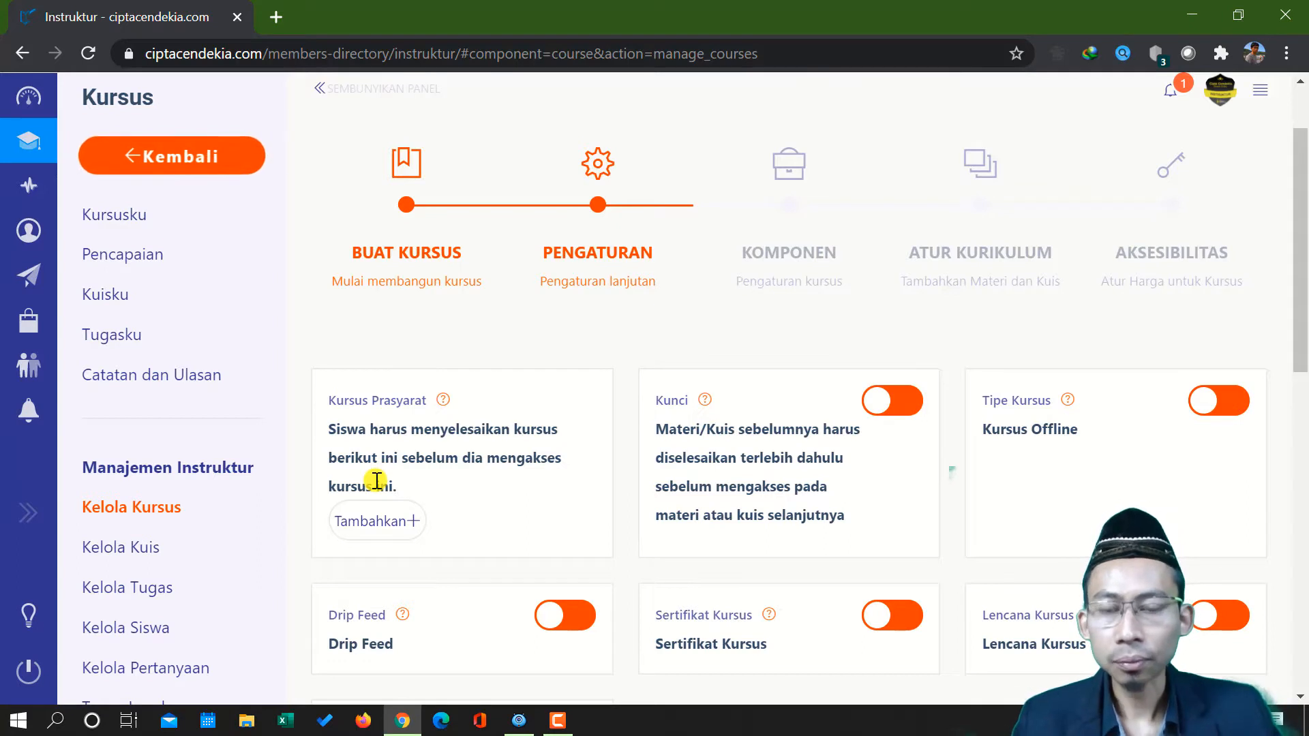
pyautogui.click(417, 520)
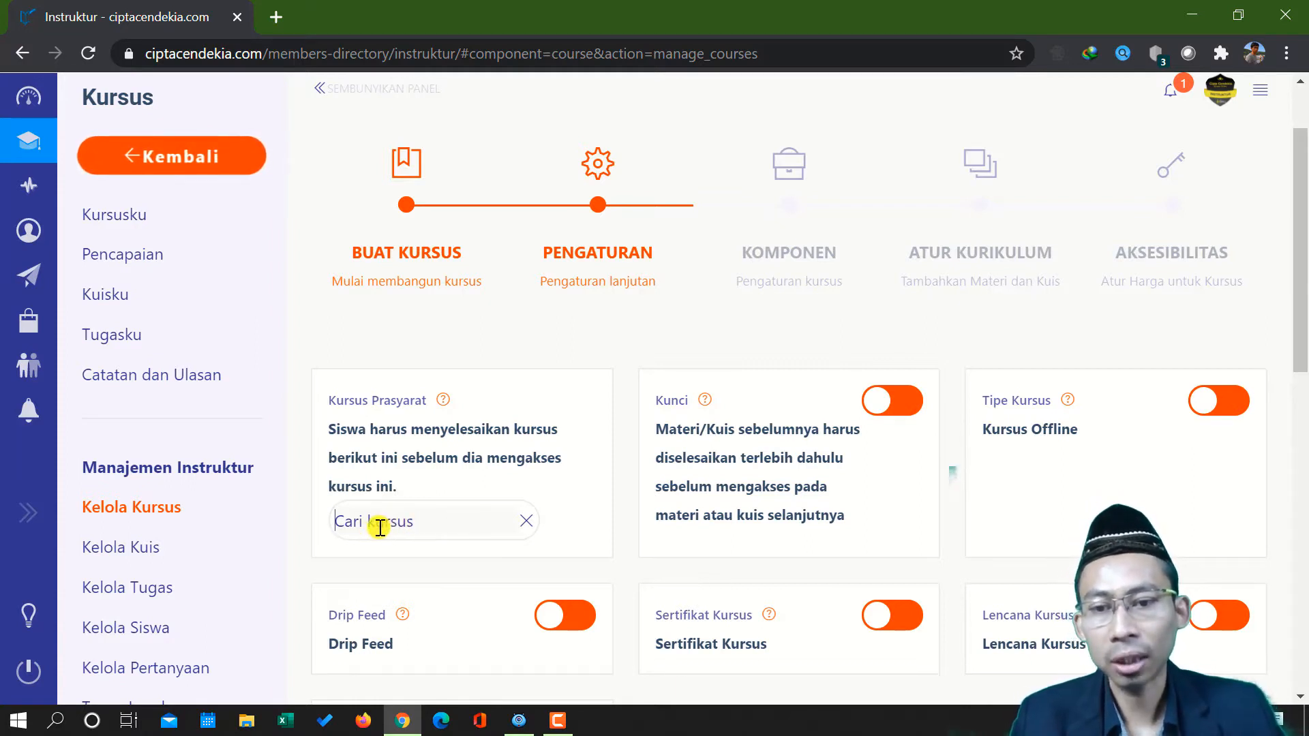
pyautogui.moveTo(444, 402)
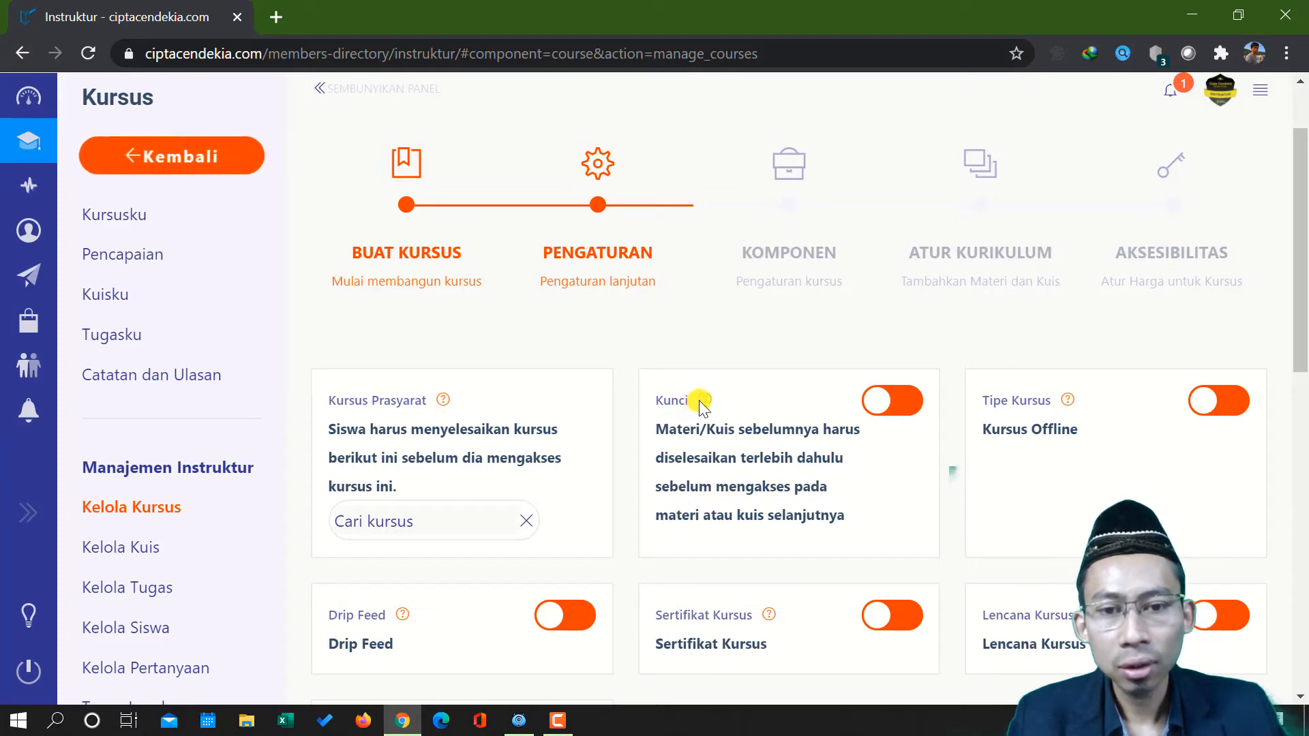
# Try the Kunci setting that locks each material or quiz until the previous one is completed, leaving it off
pyautogui.moveTo(706, 402)
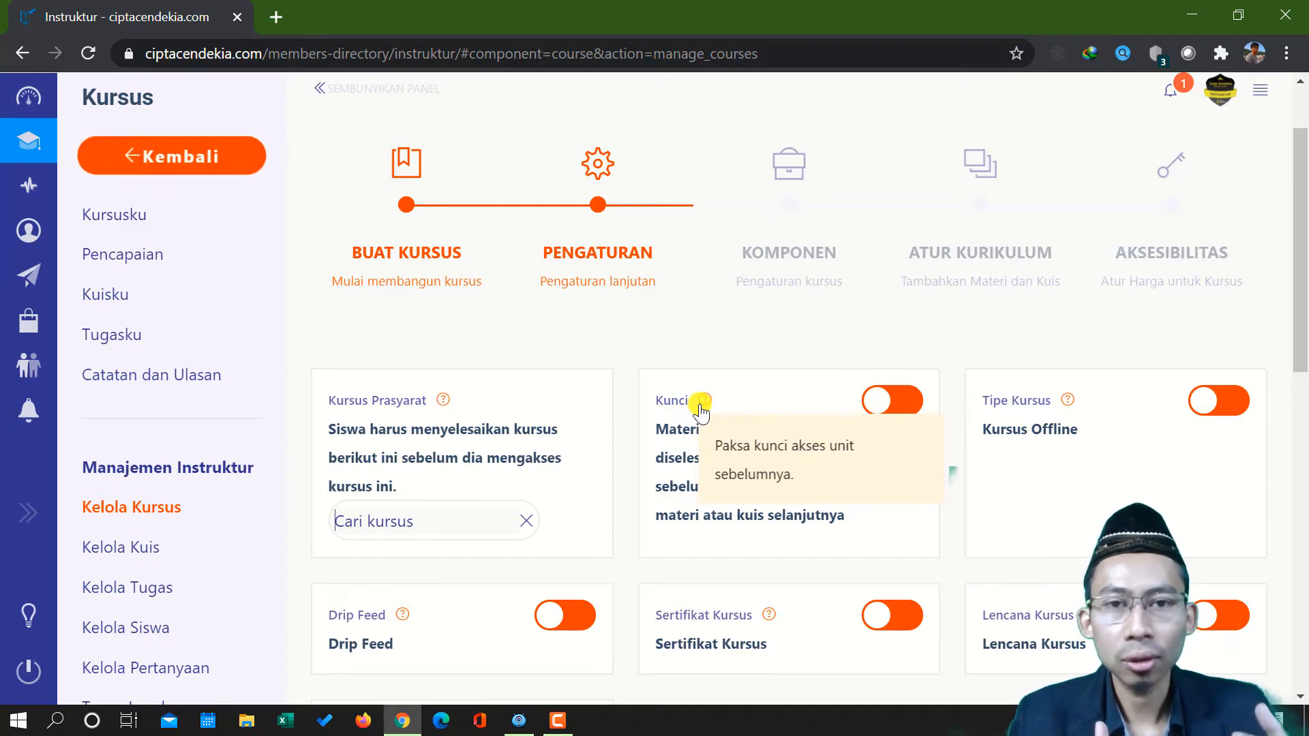
pyautogui.click(907, 401)
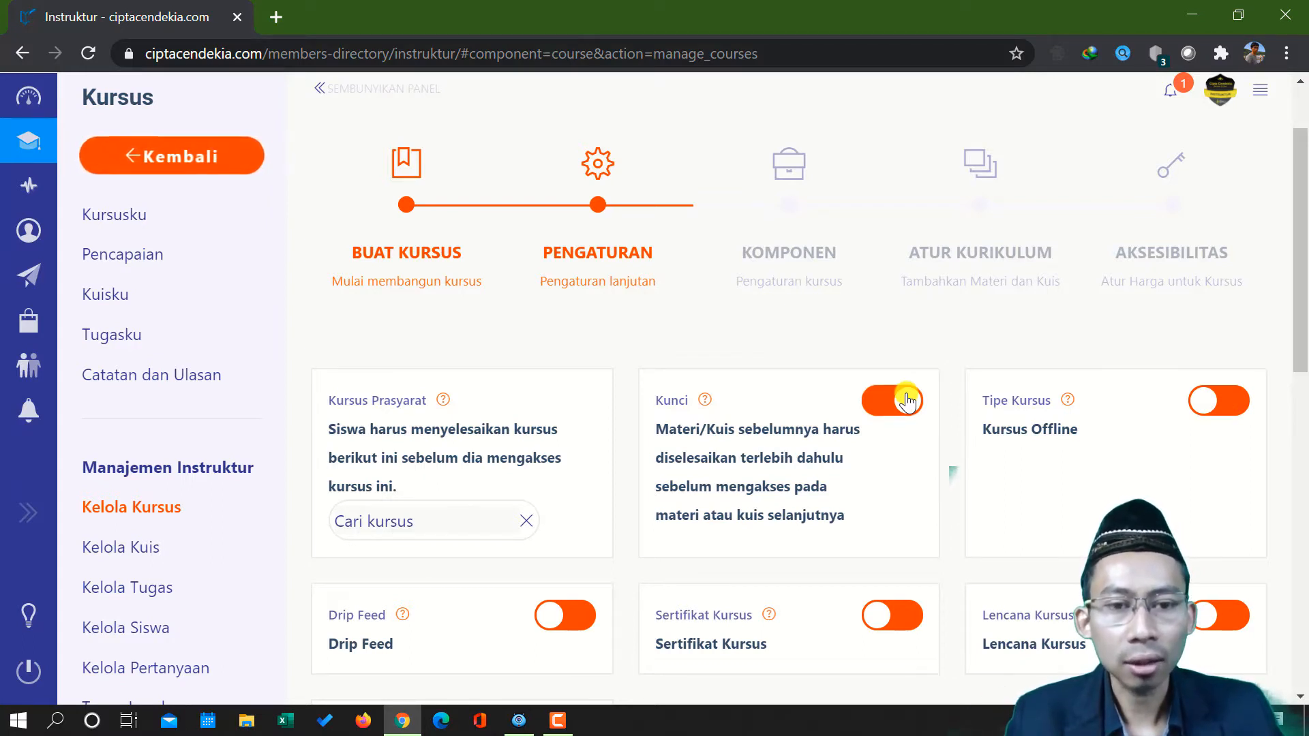
pyautogui.click(906, 401)
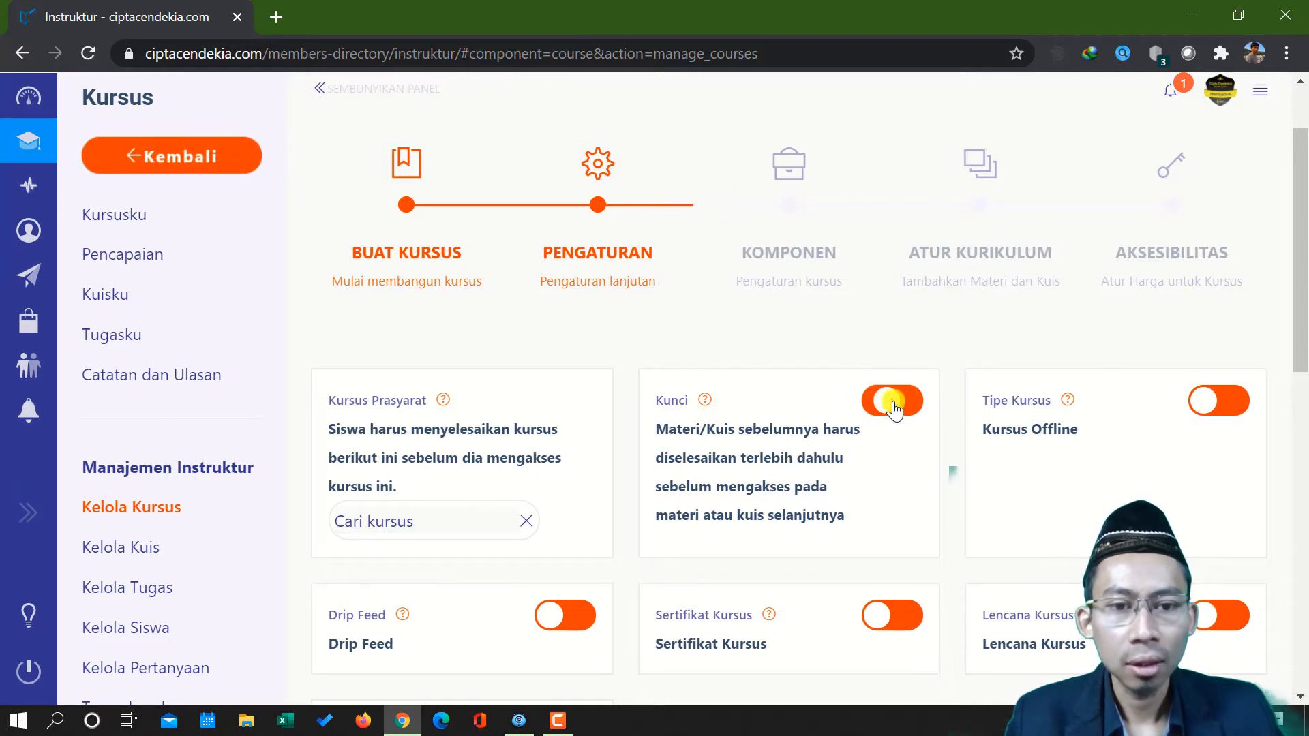
pyautogui.click(894, 408)
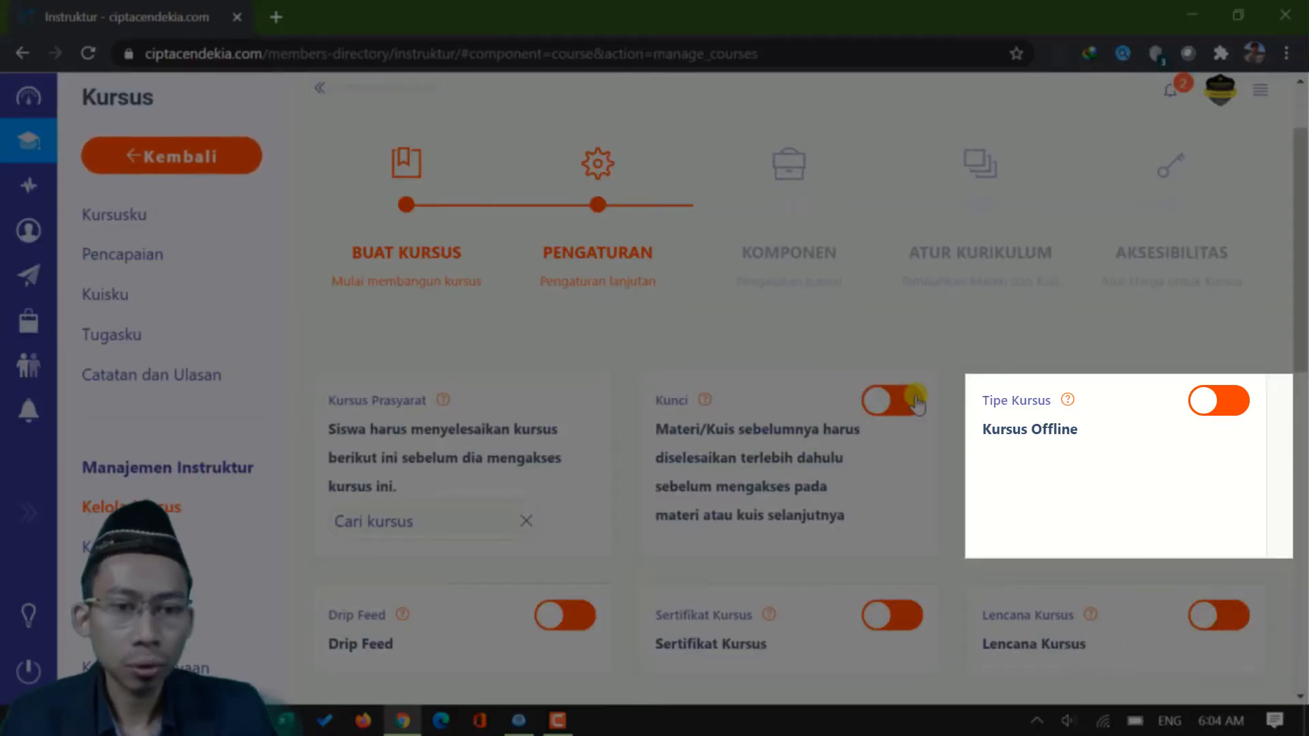
# Try the offline course type to show its extra options, and switch it back off
pyautogui.moveTo(1072, 403)
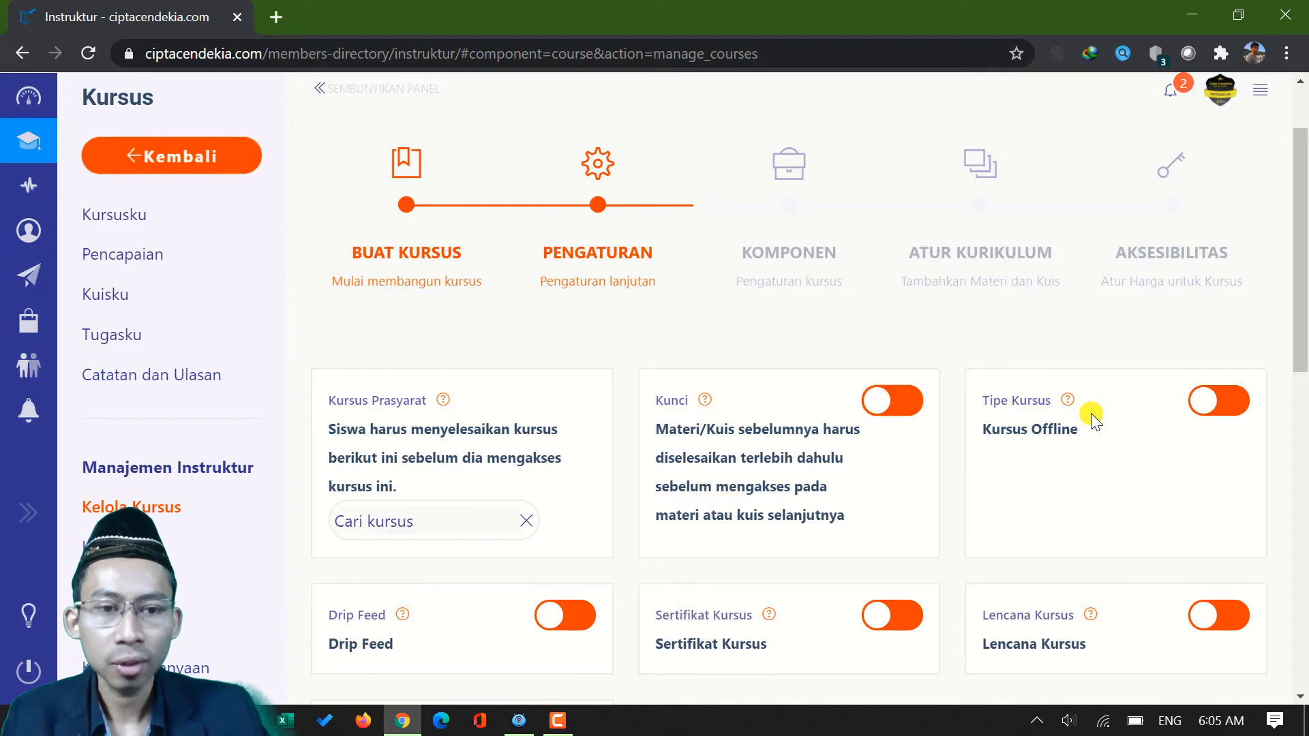
pyautogui.click(1198, 401)
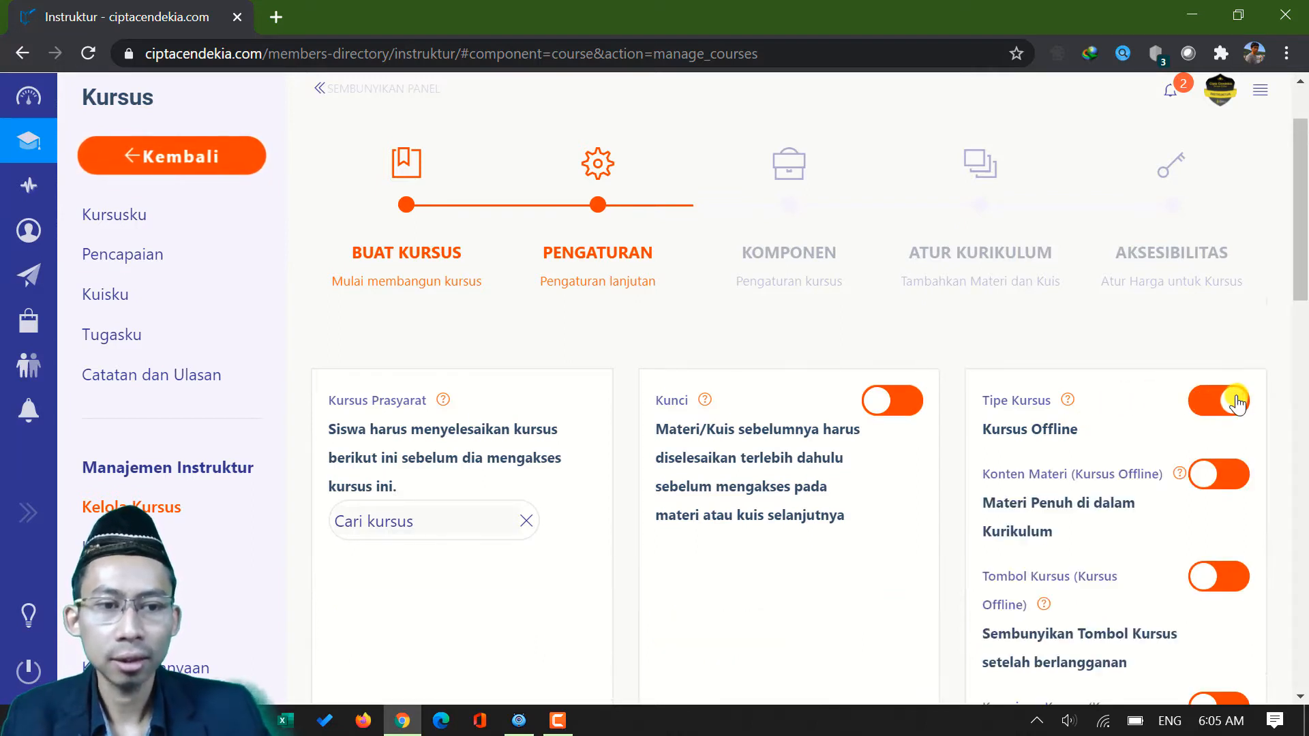
pyautogui.click(1209, 408)
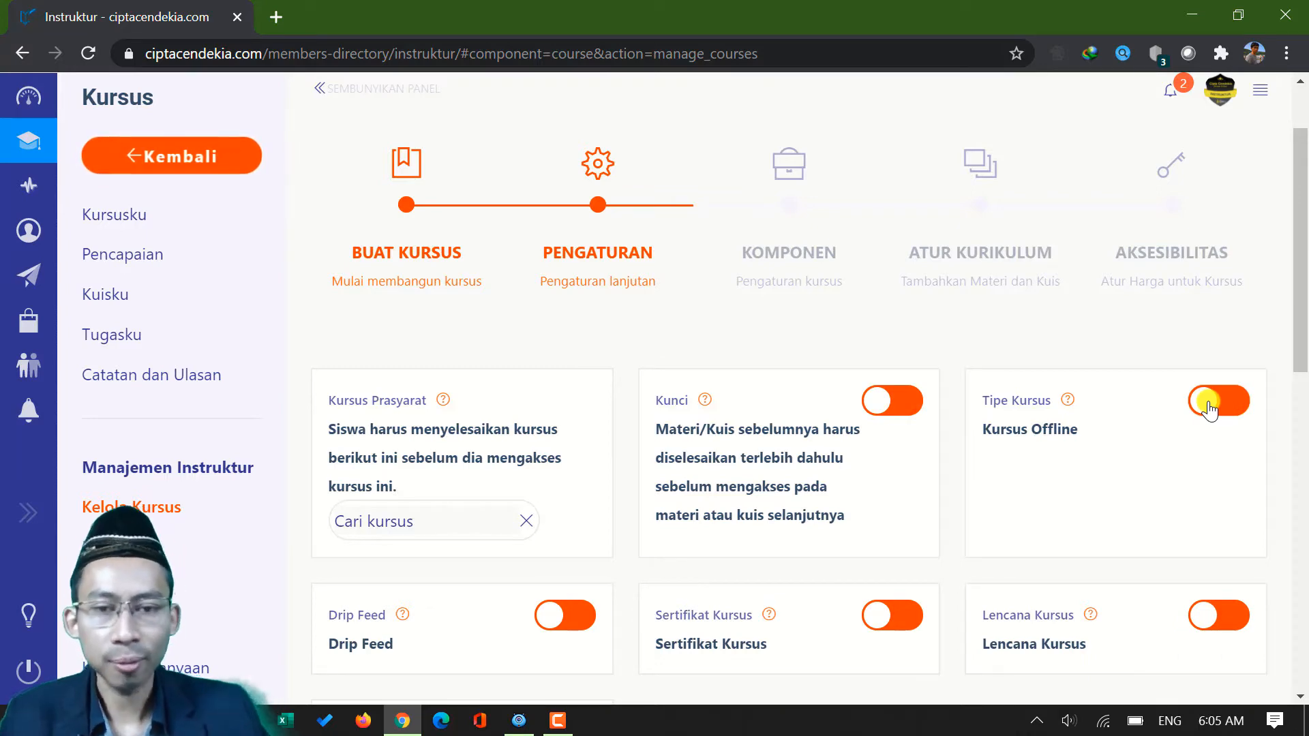
# Turn on Drip Feed for the course and bring up its additional options
pyautogui.scroll(-3, 1209, 409)
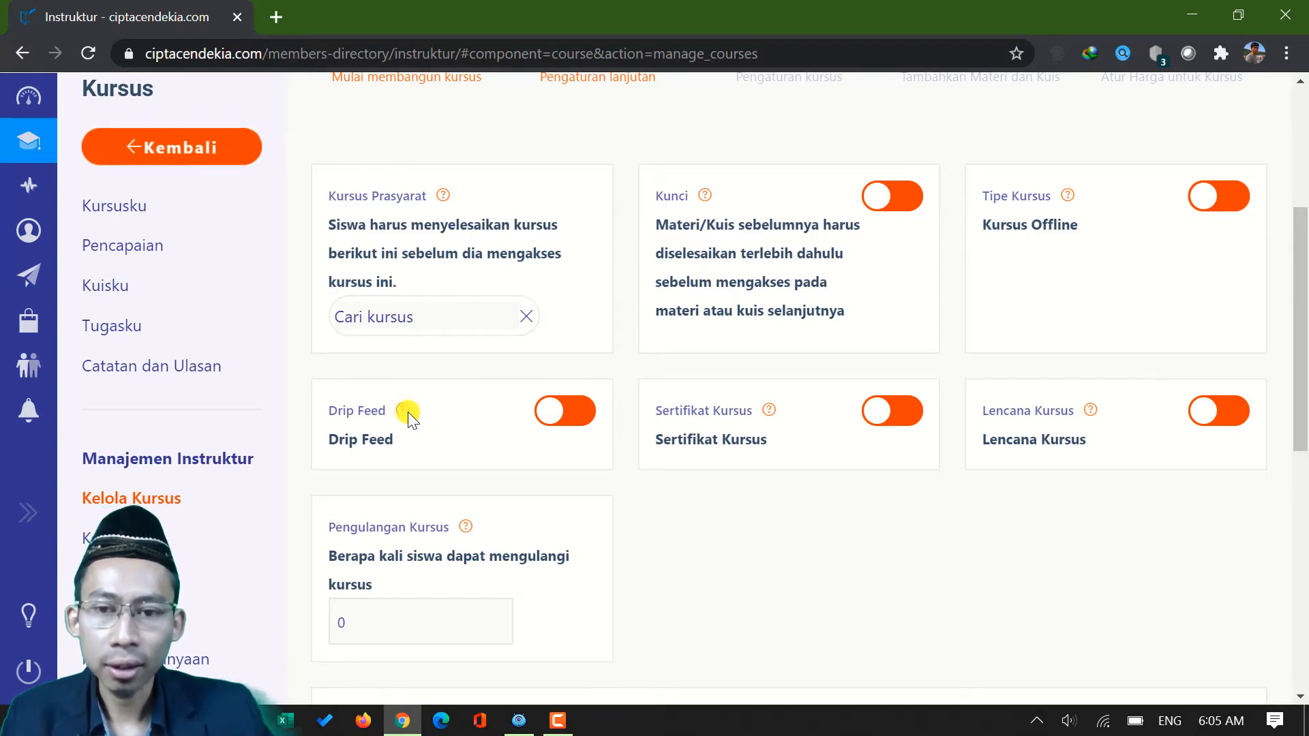
pyautogui.moveTo(401, 414)
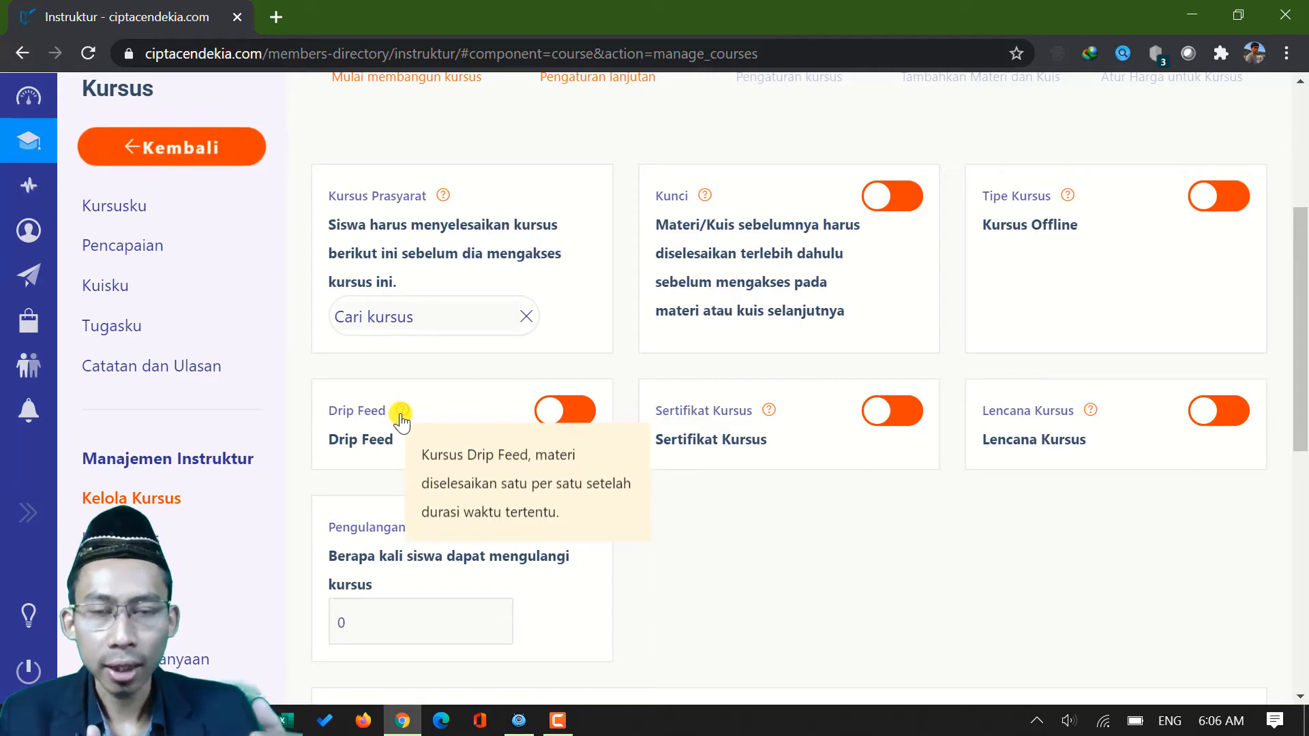
pyautogui.click(572, 424)
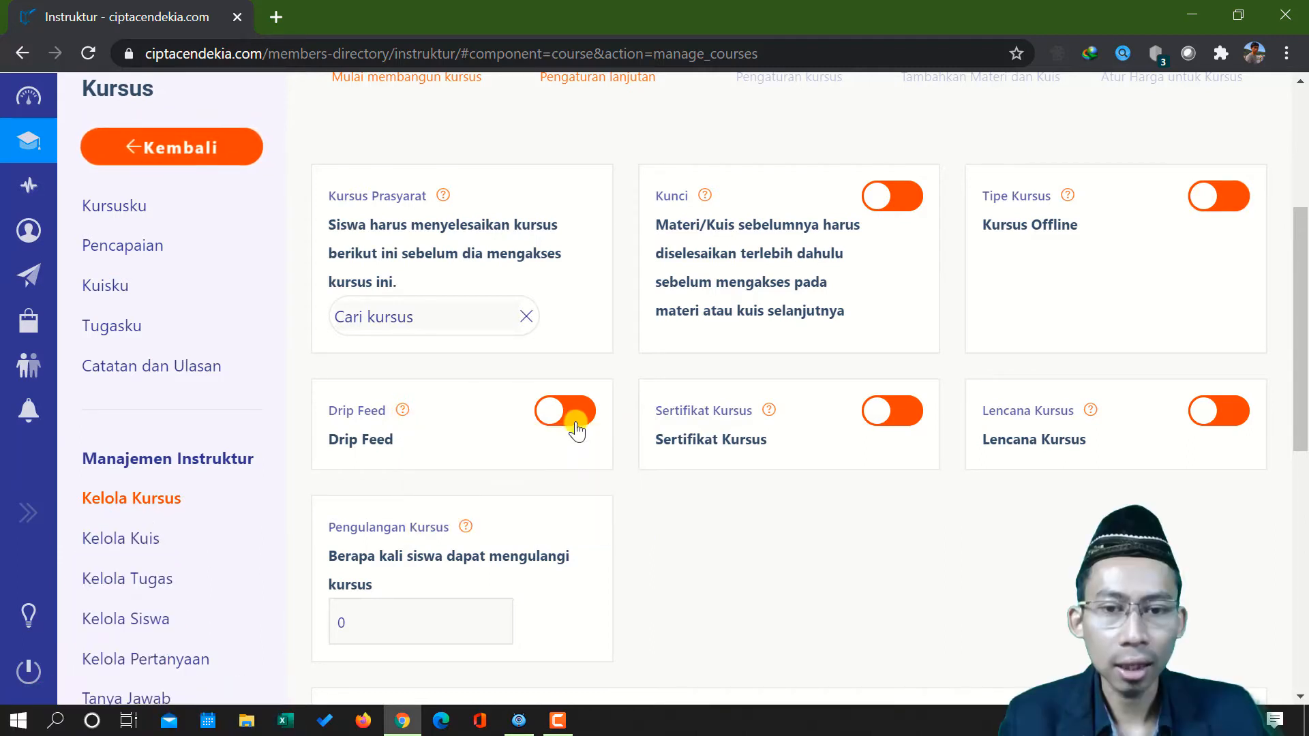
pyautogui.scroll(-1, 345, 409)
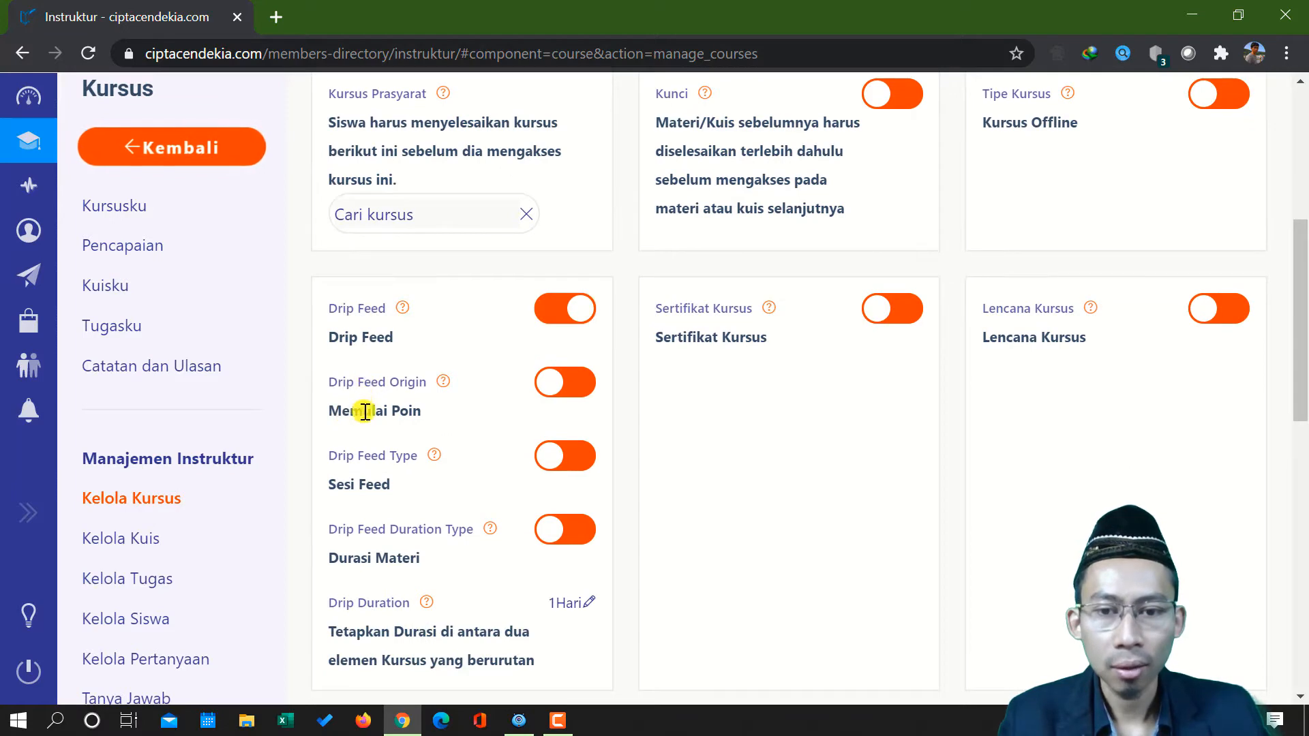
pyautogui.scroll(-1, 354, 409)
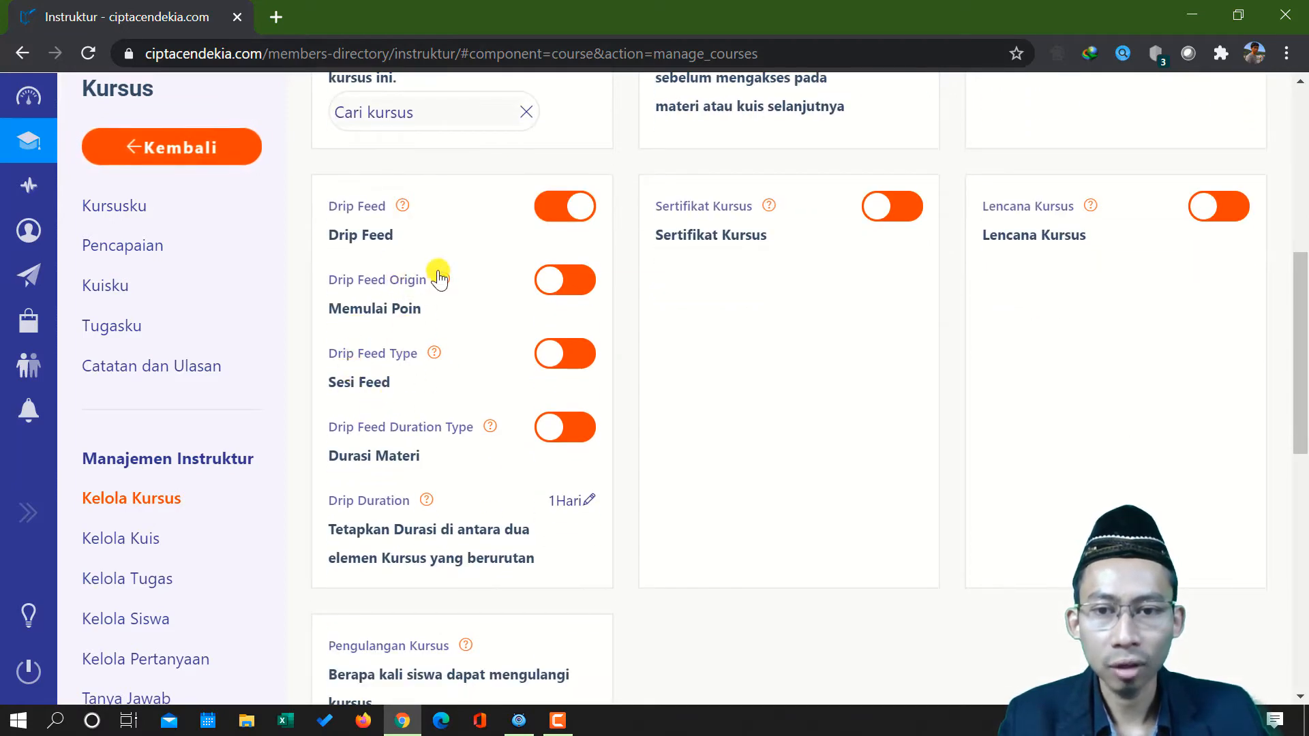
# Try the Drip Feed Origin and Drip Feed Type options, switching each back off
pyautogui.moveTo(443, 283)
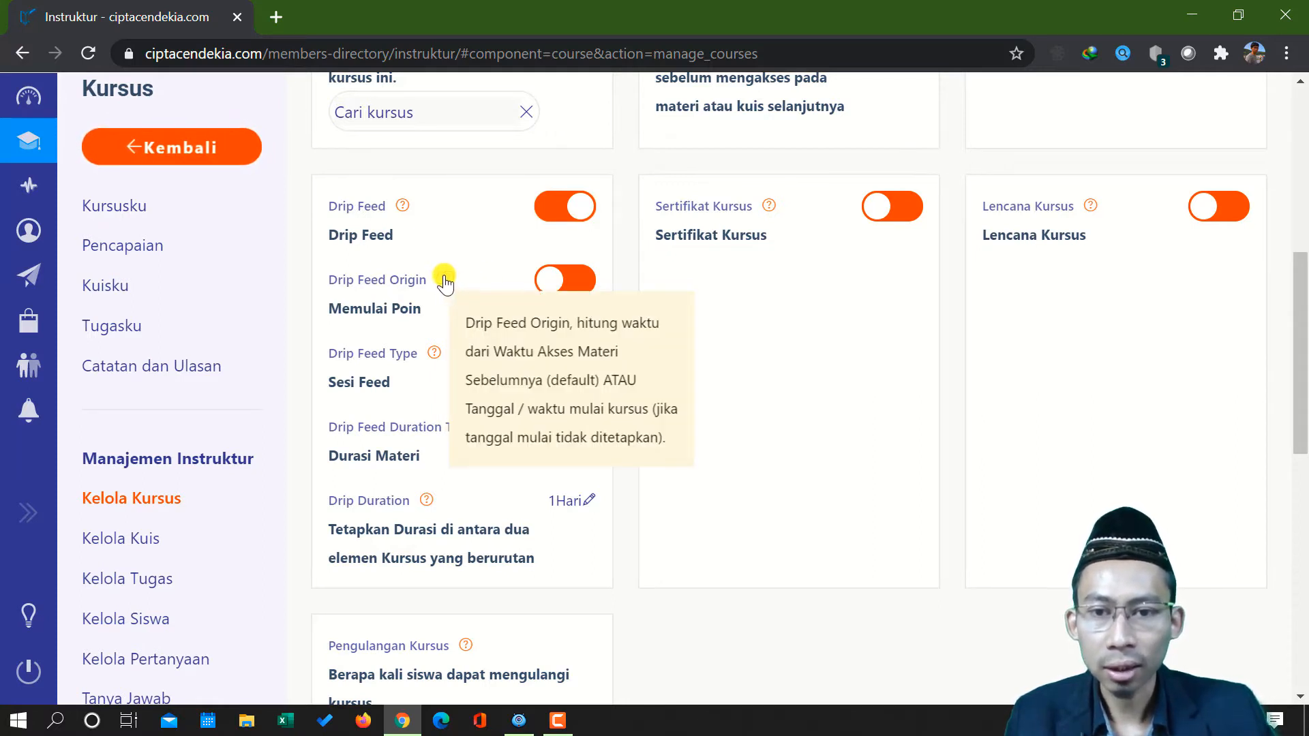
pyautogui.click(544, 280)
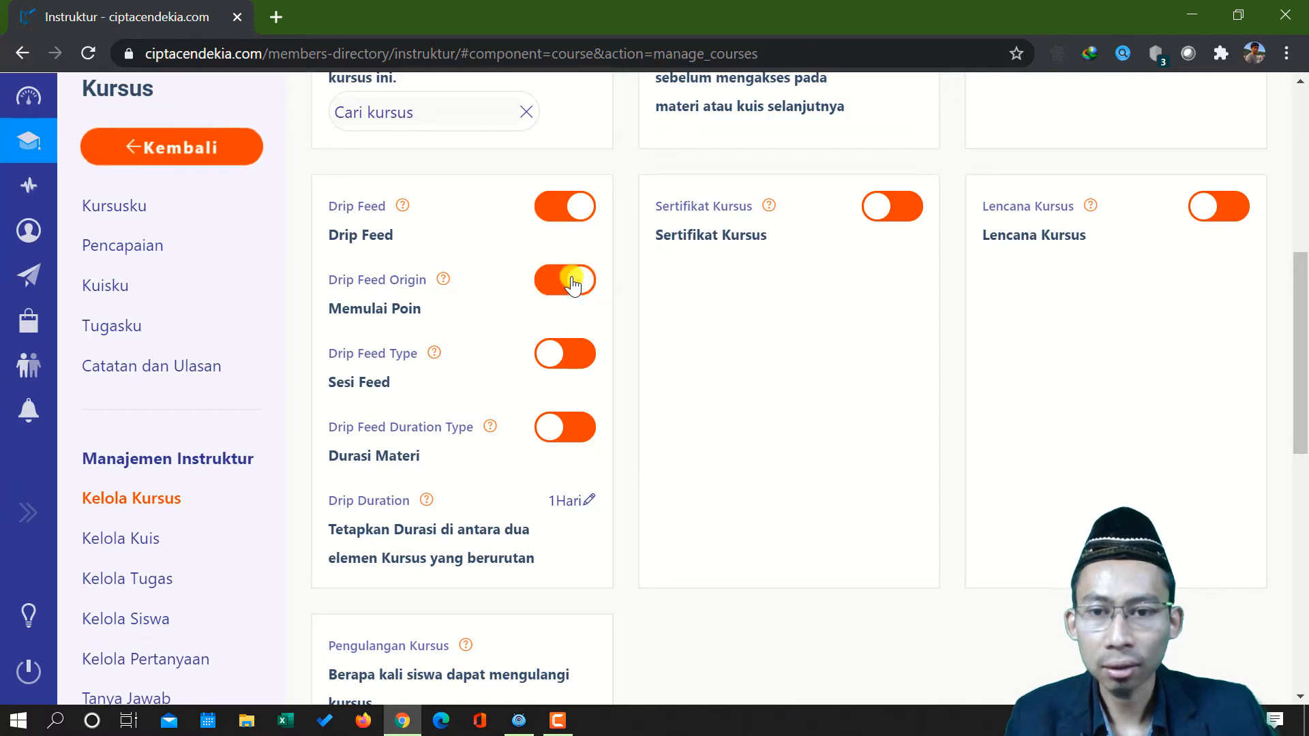
pyautogui.click(550, 290)
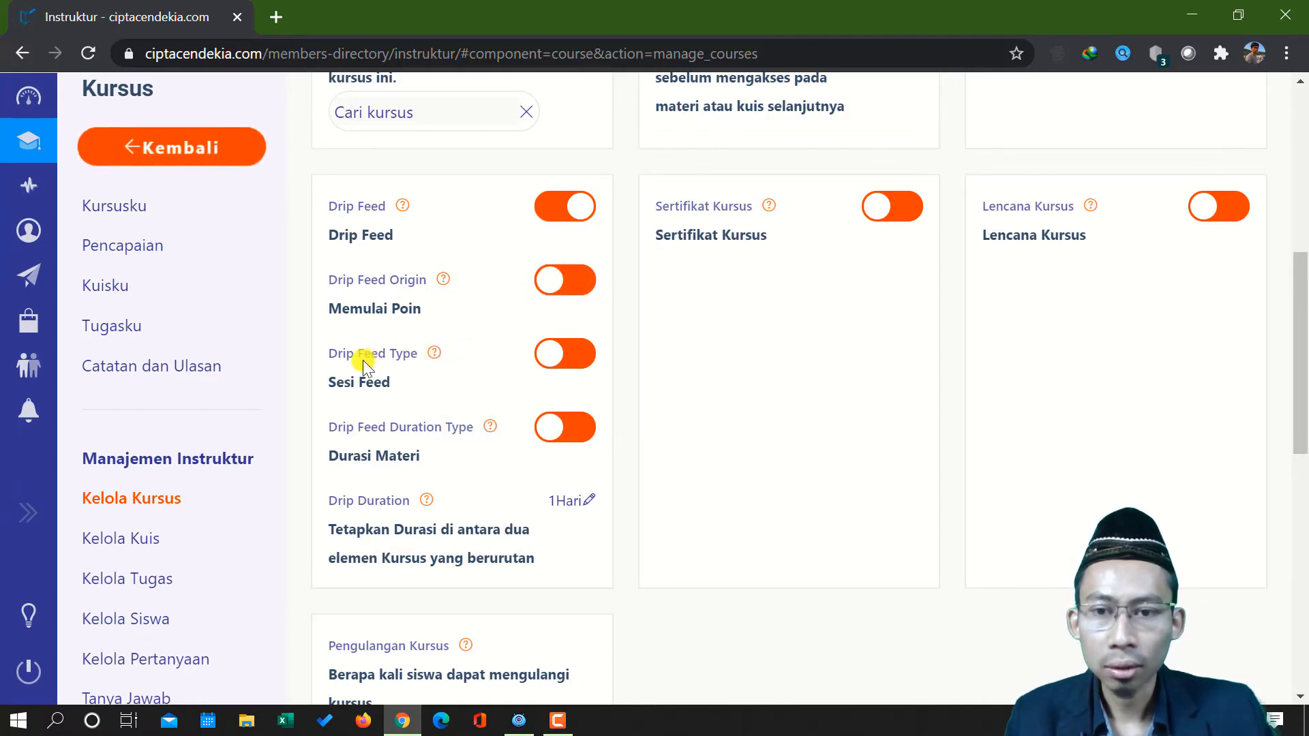
pyautogui.moveTo(433, 355)
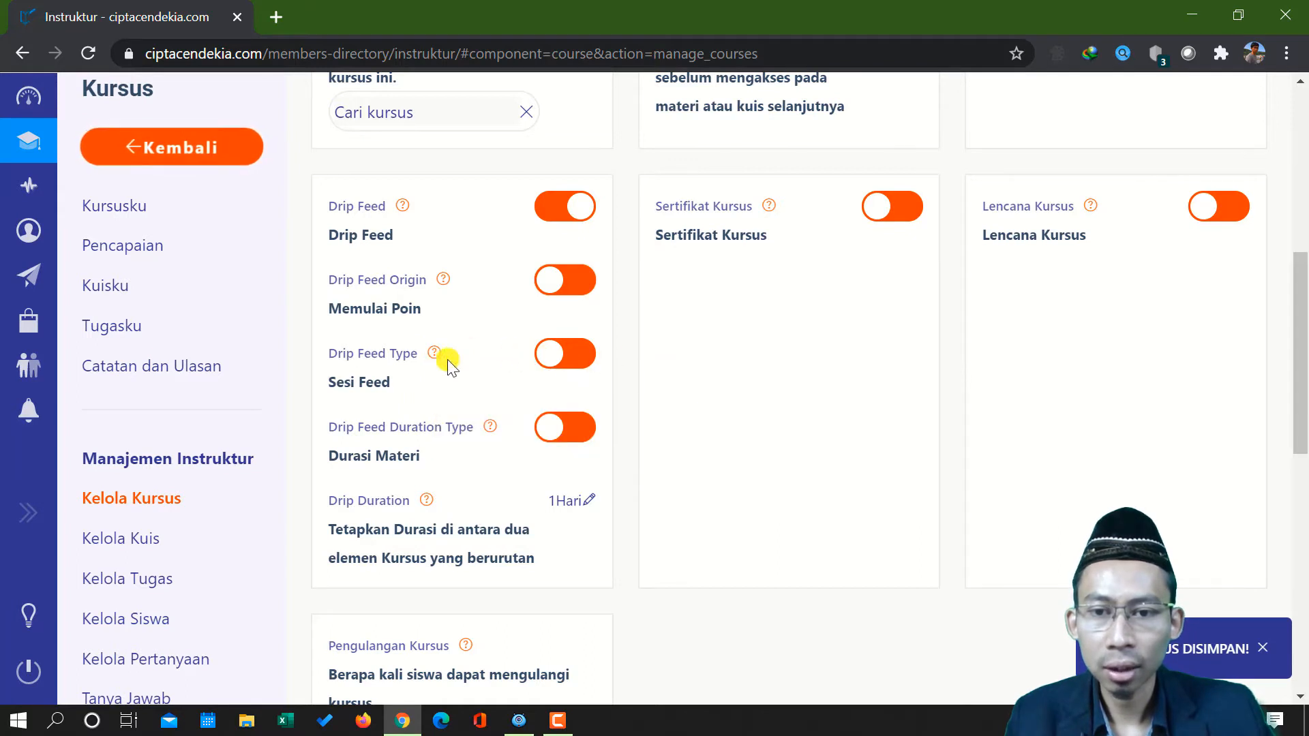
pyautogui.click(558, 359)
pyautogui.click(557, 359)
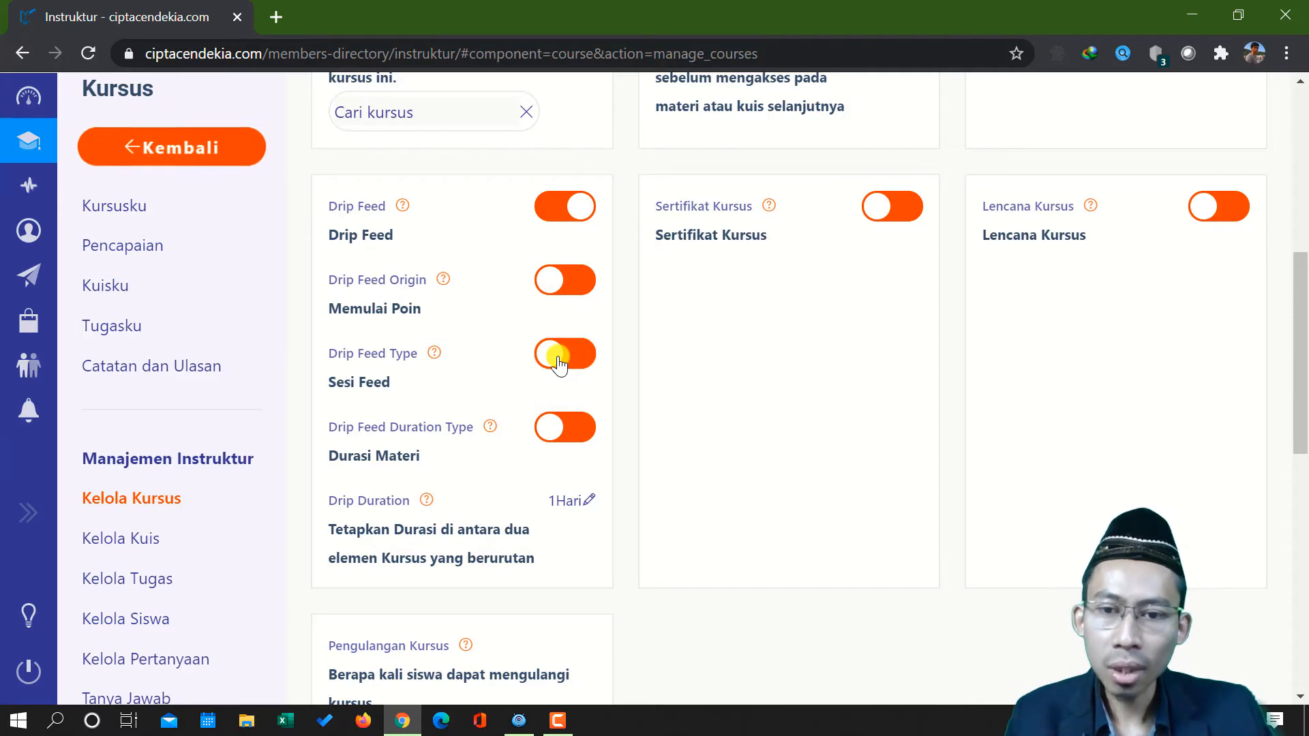
# Check the help note for Drip Feed Duration Type and turn the option on
pyautogui.moveTo(488, 437)
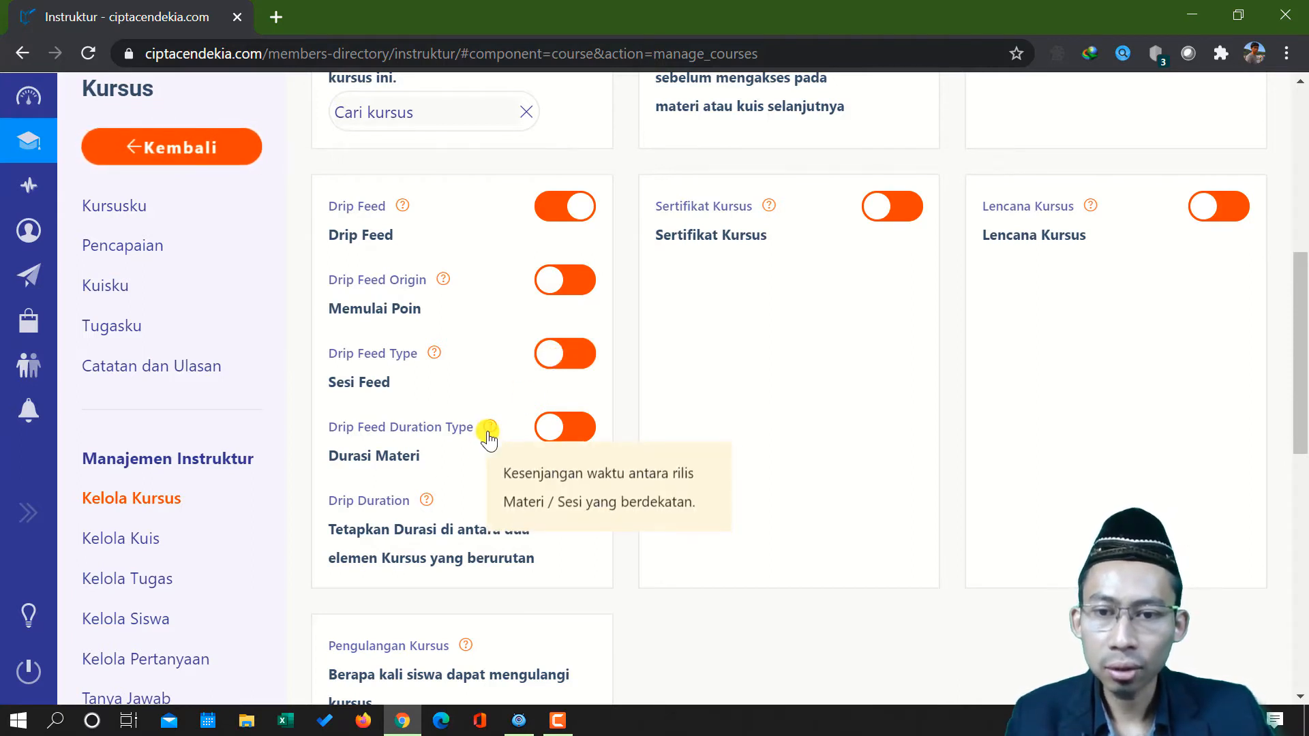
pyautogui.click(574, 428)
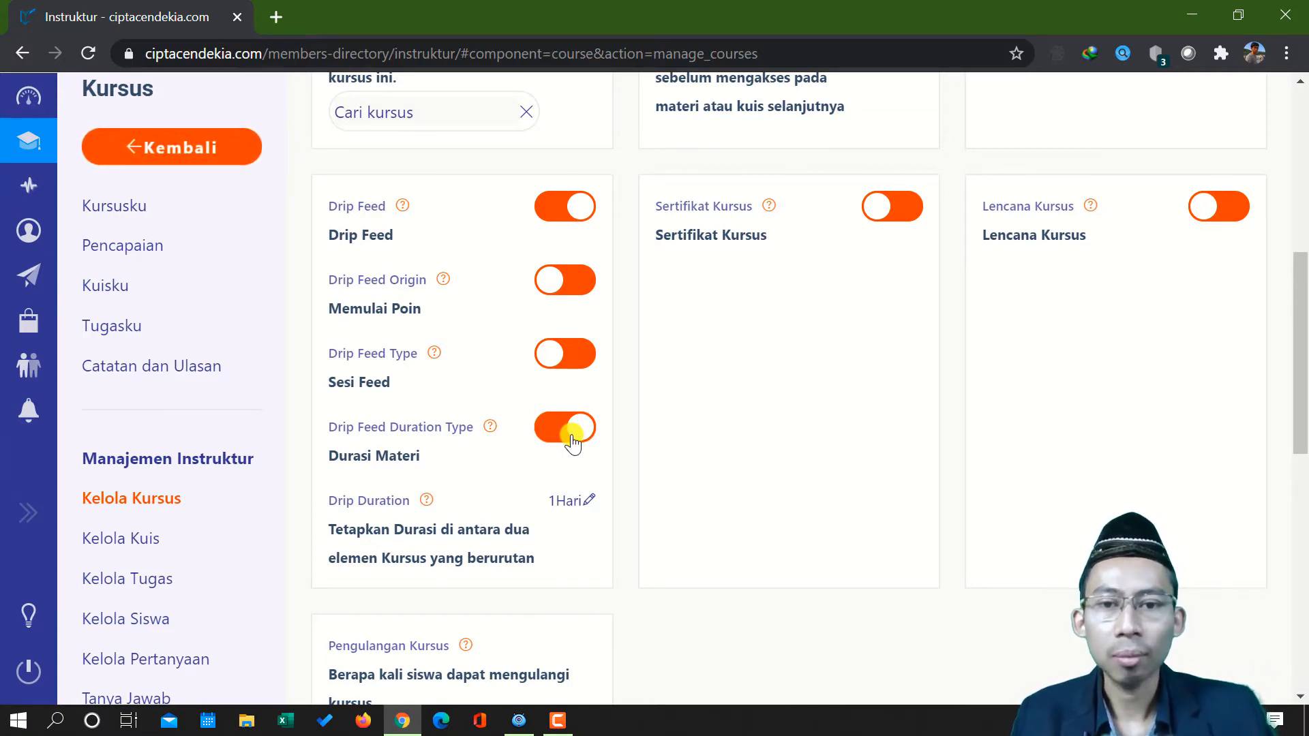
pyautogui.click(562, 430)
pyautogui.click(575, 430)
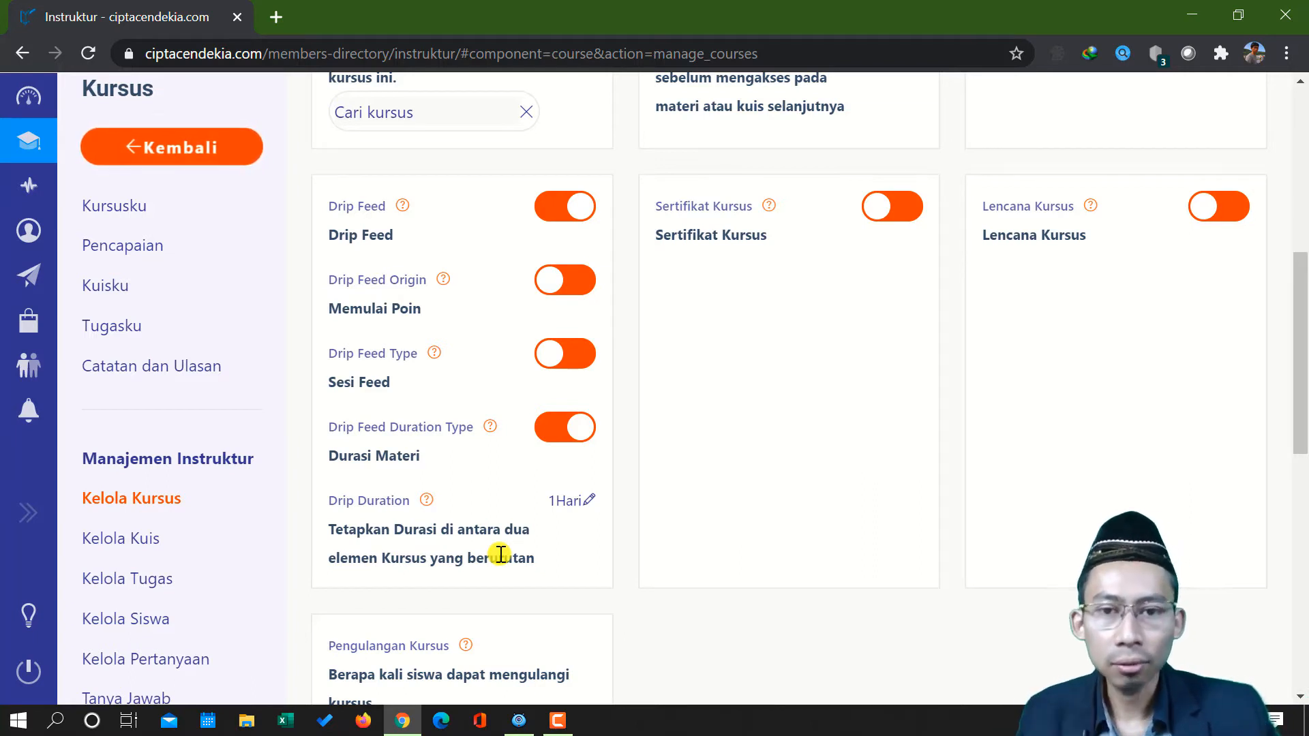
# Open the Drip Duration for editing, and turn Drip Feed off for the course
pyautogui.click(587, 503)
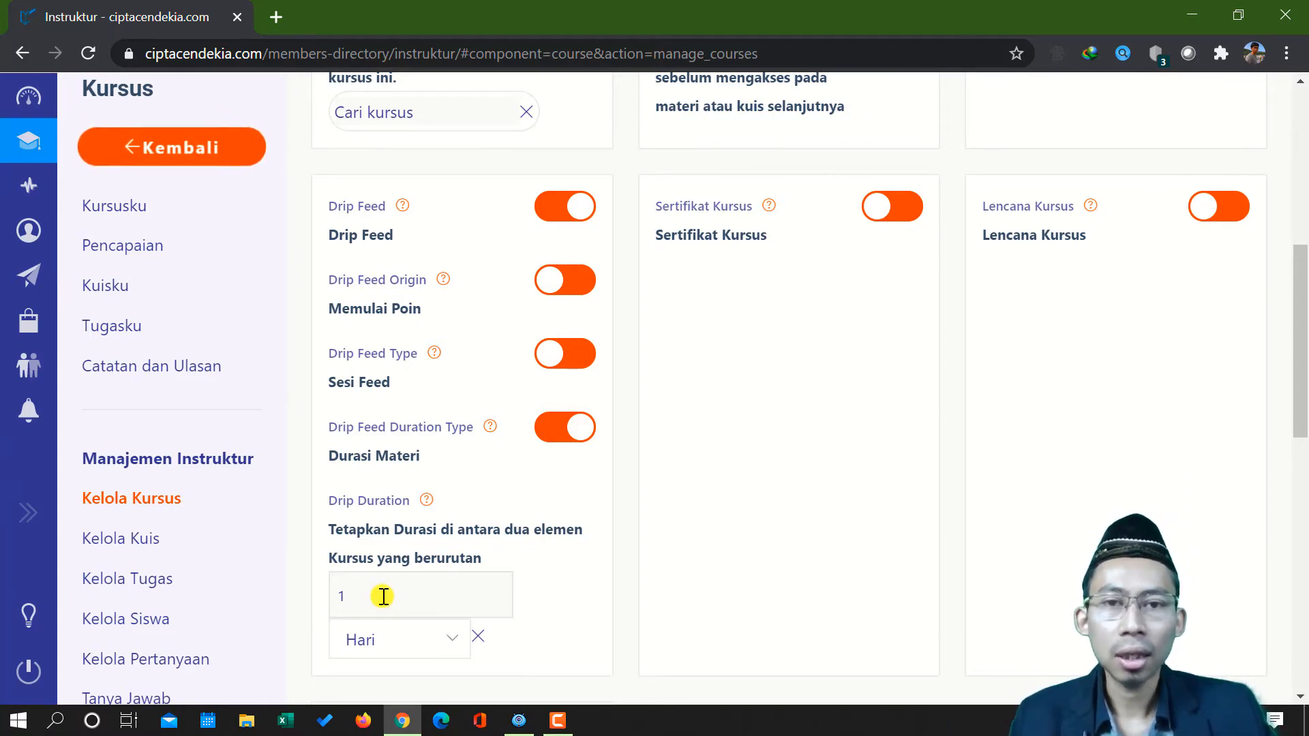
pyautogui.click(569, 208)
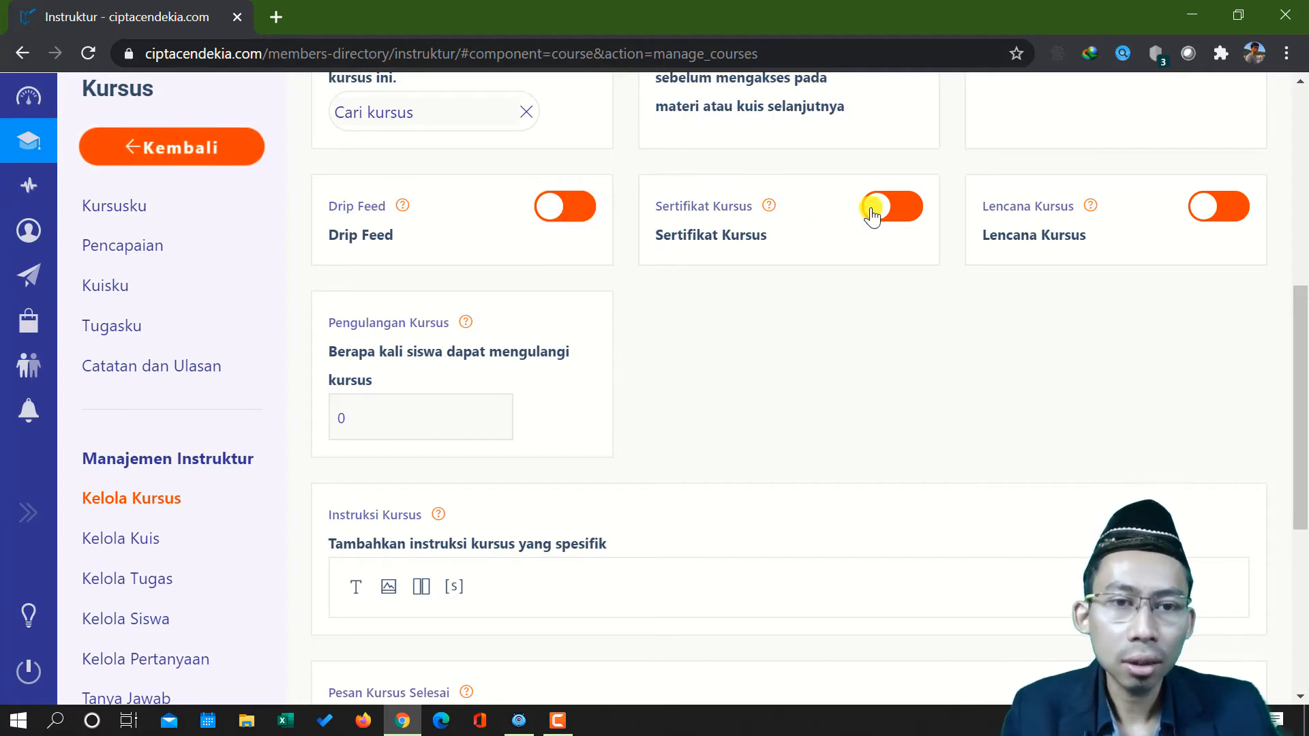
# Try the Sertifikat Kursus option with its pass percentage and certificate template fields, and switch it back off
pyautogui.moveTo(766, 208)
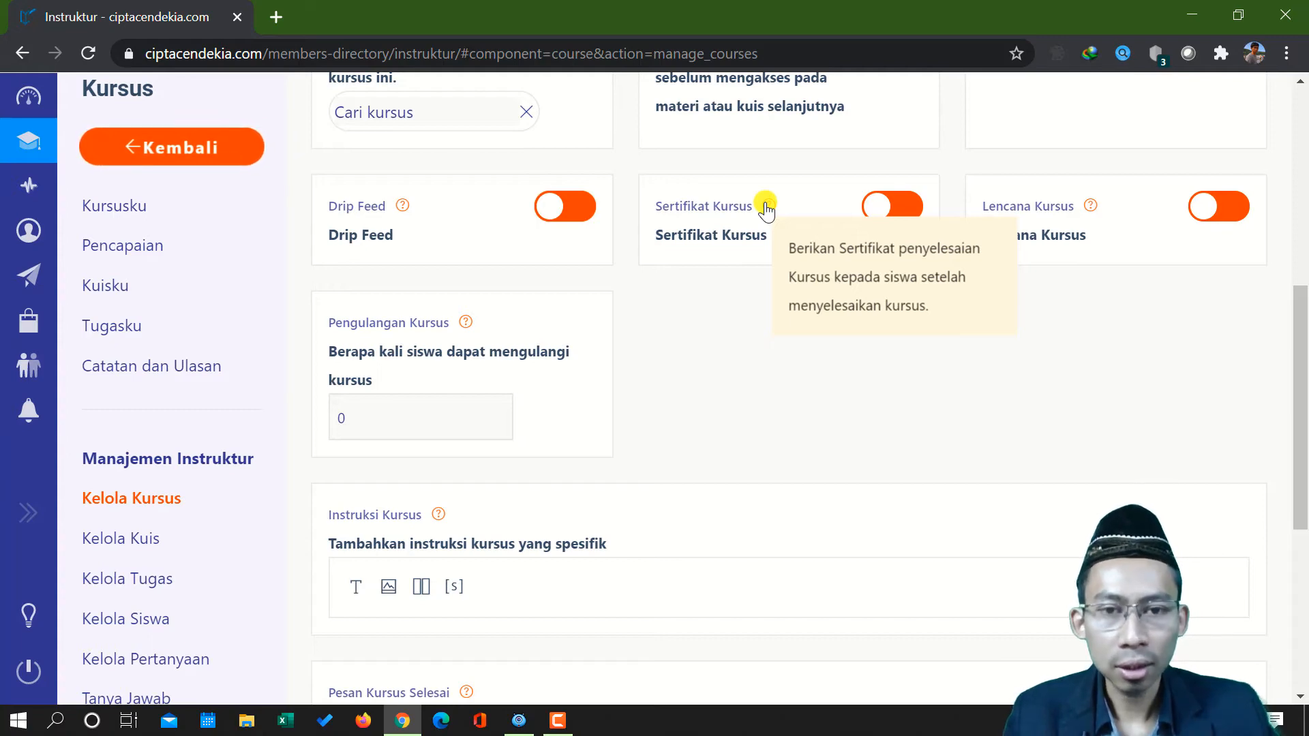
pyautogui.click(887, 206)
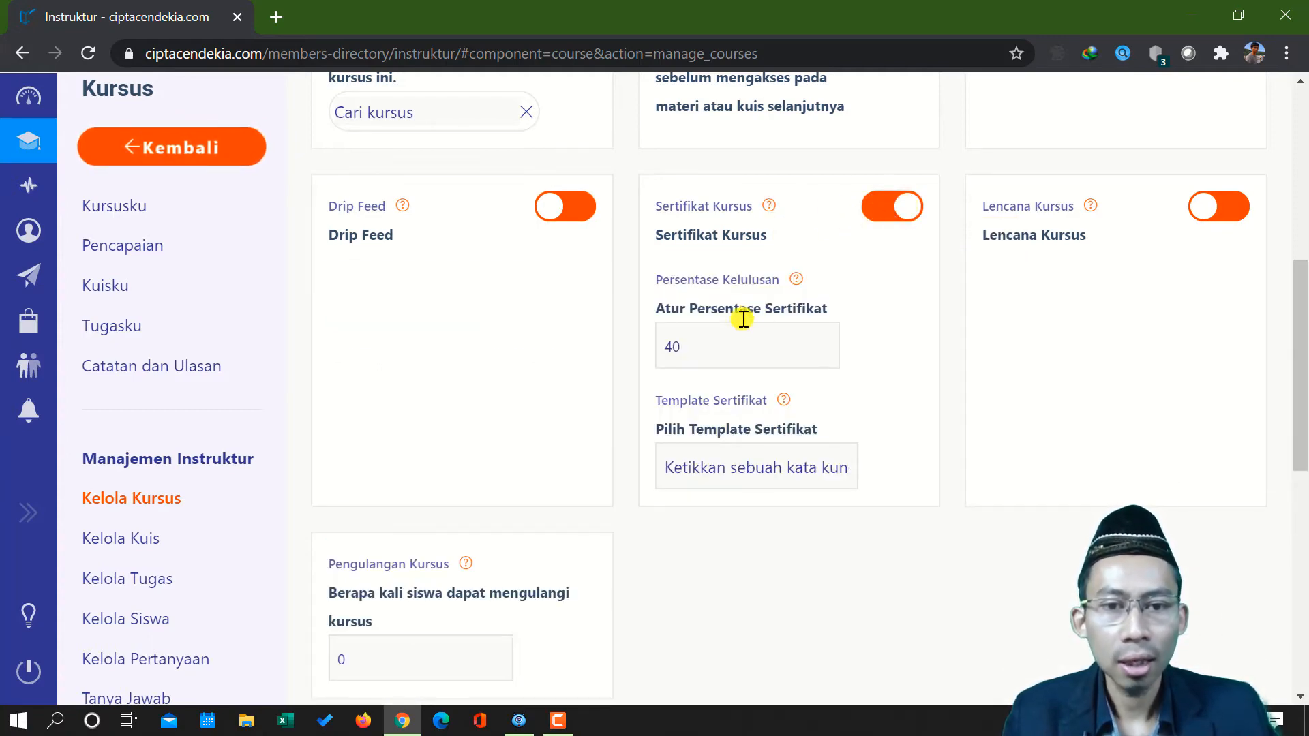
pyautogui.click(718, 340)
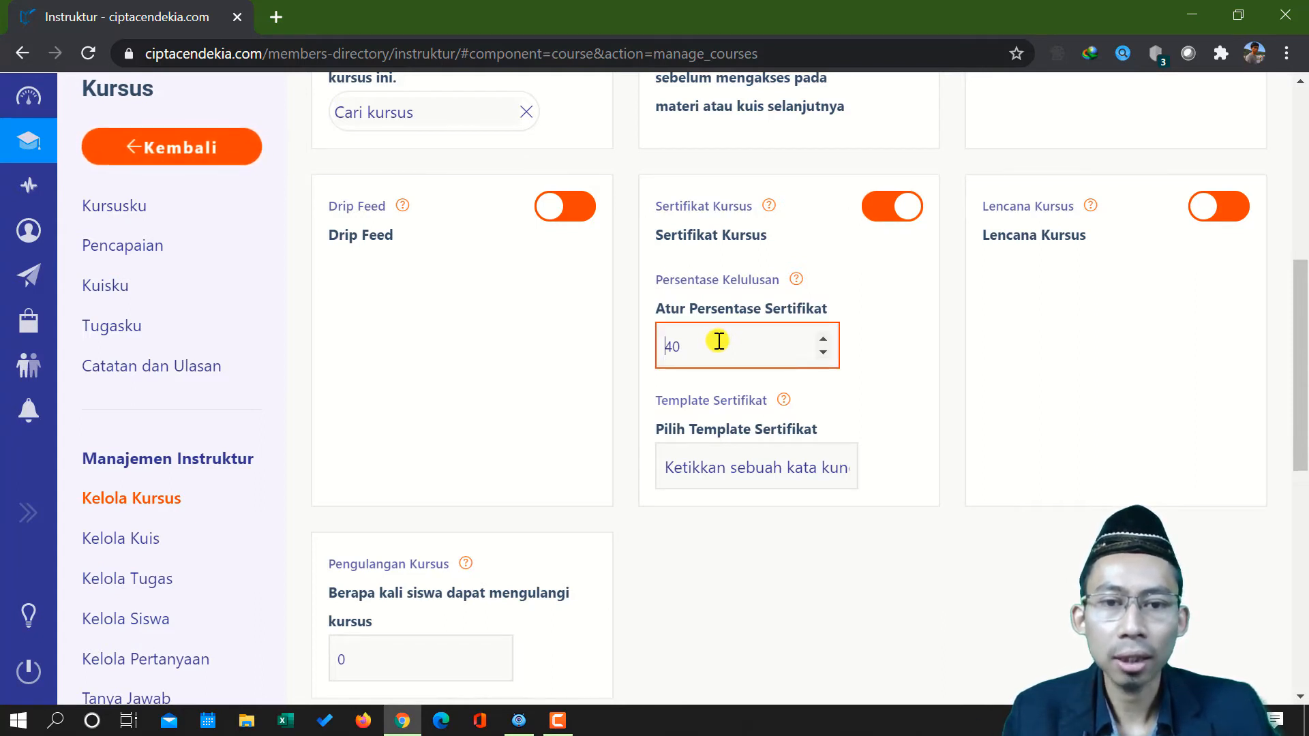
pyautogui.click(727, 469)
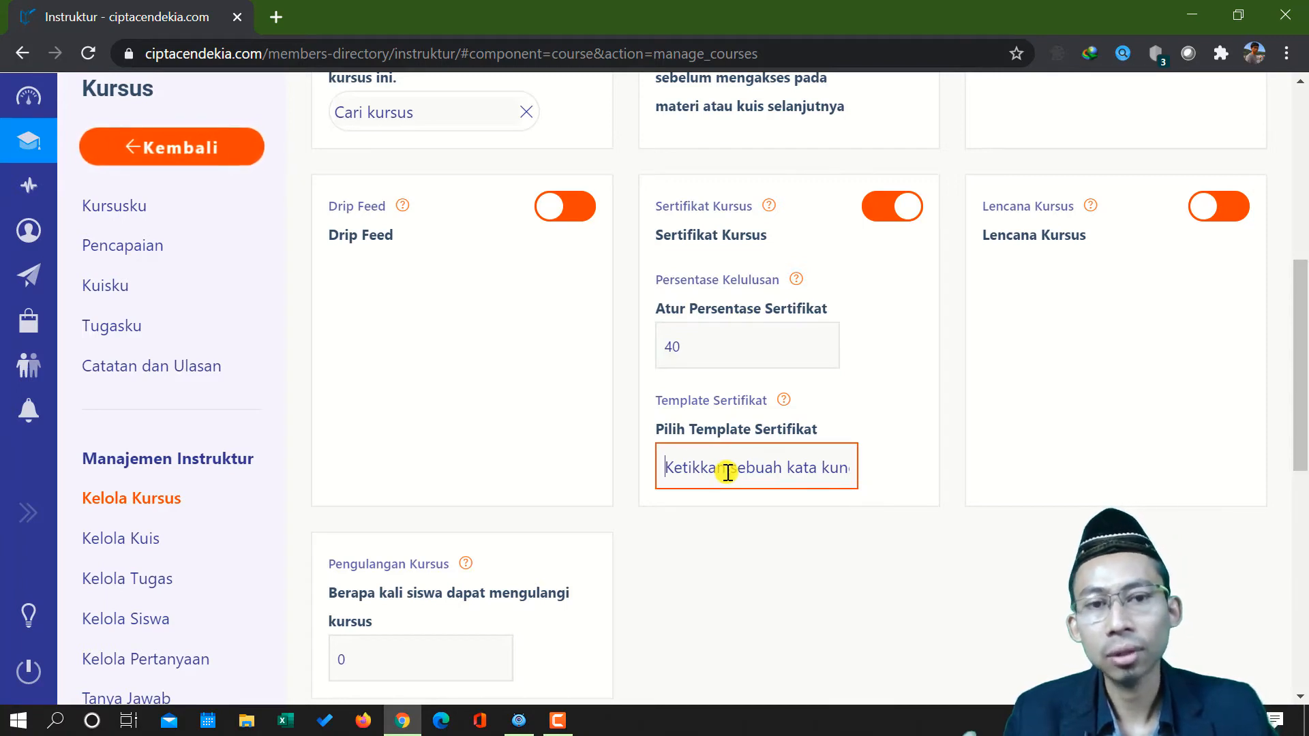
pyautogui.click(901, 210)
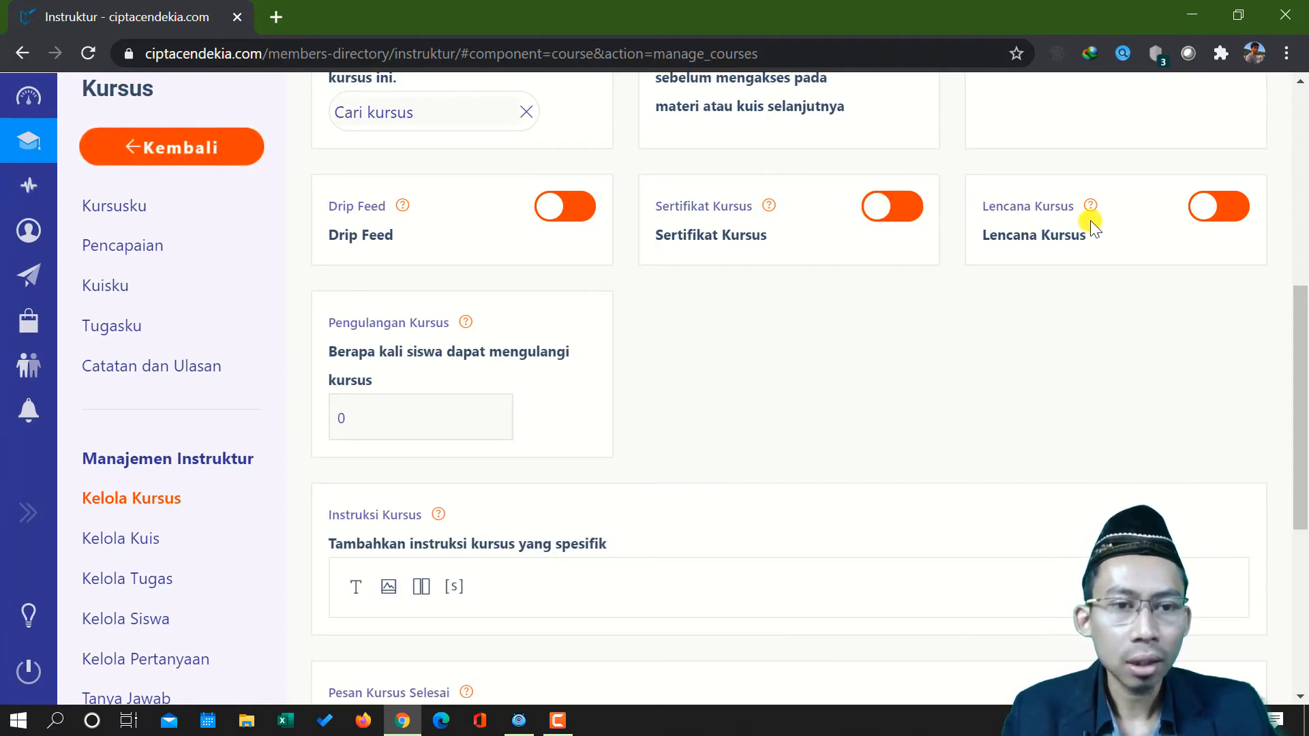
# Try the Lencana Kursus option with its percentage, title and badge image picker, and switch it back off
pyautogui.moveTo(1091, 212)
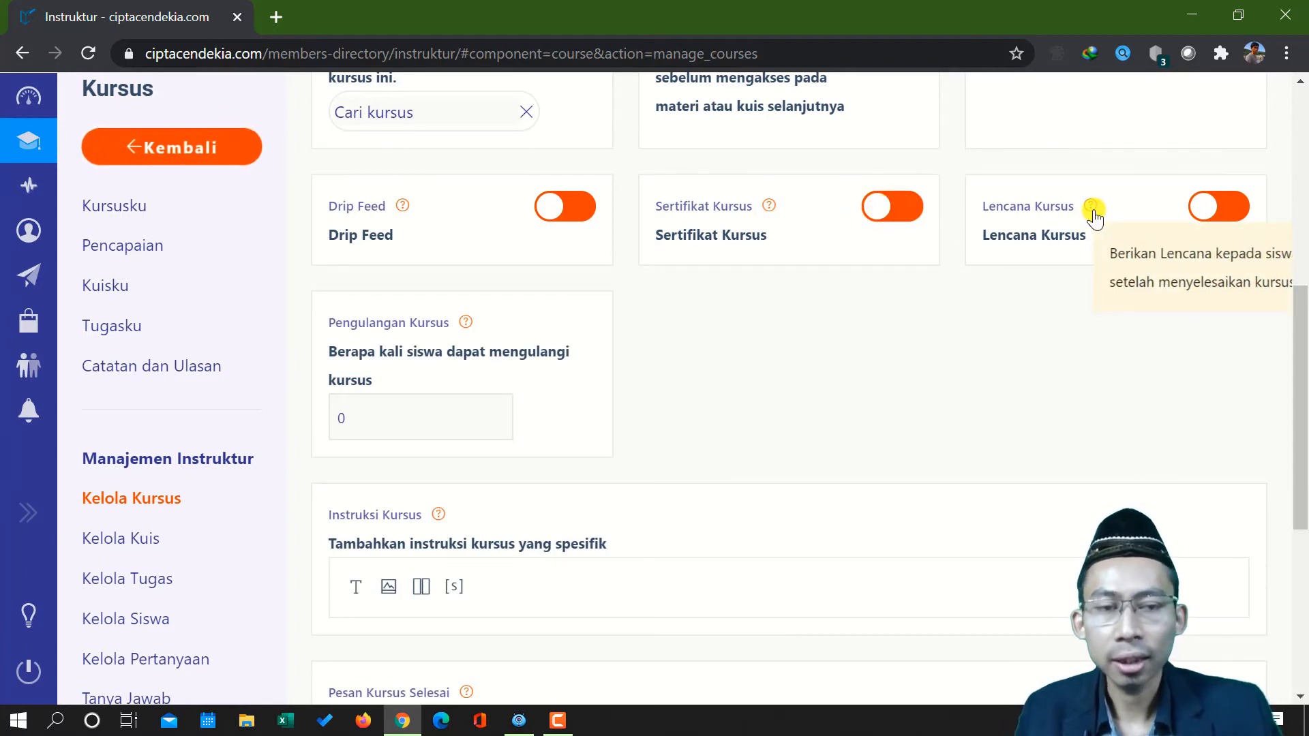
pyautogui.click(1220, 206)
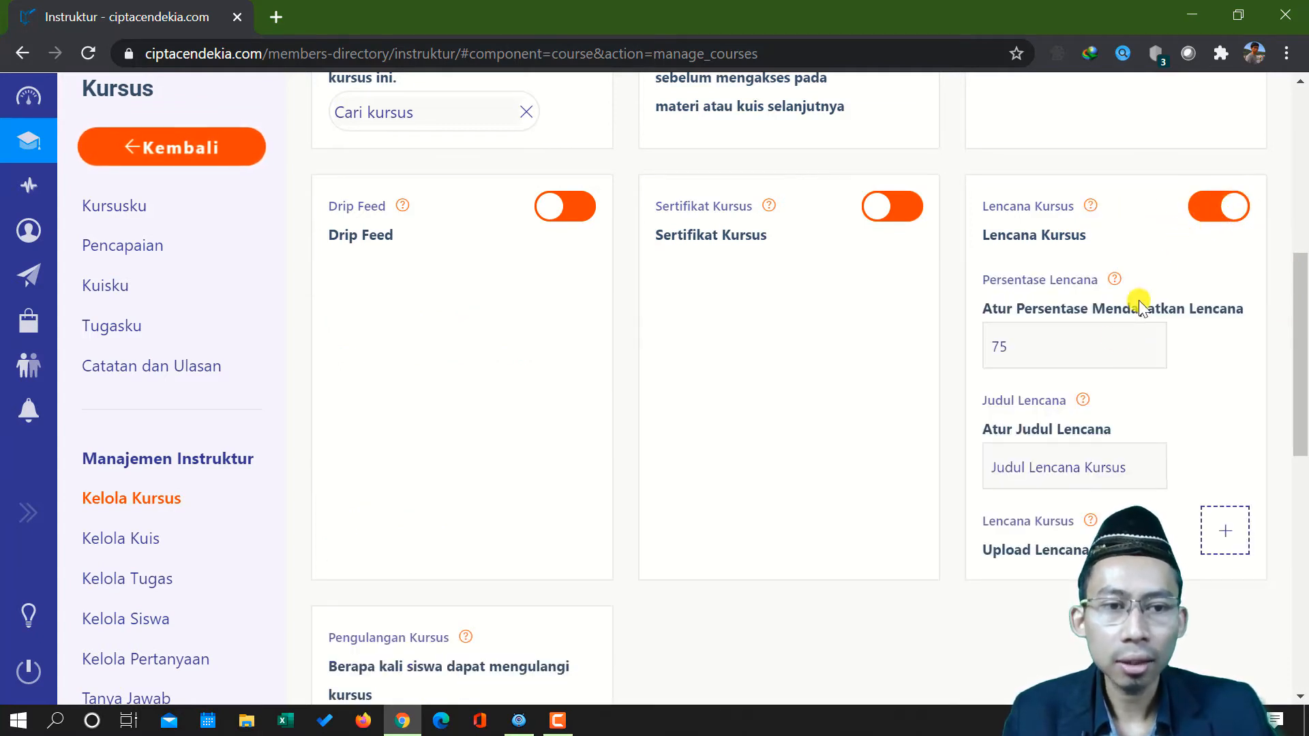
pyautogui.click(1115, 341)
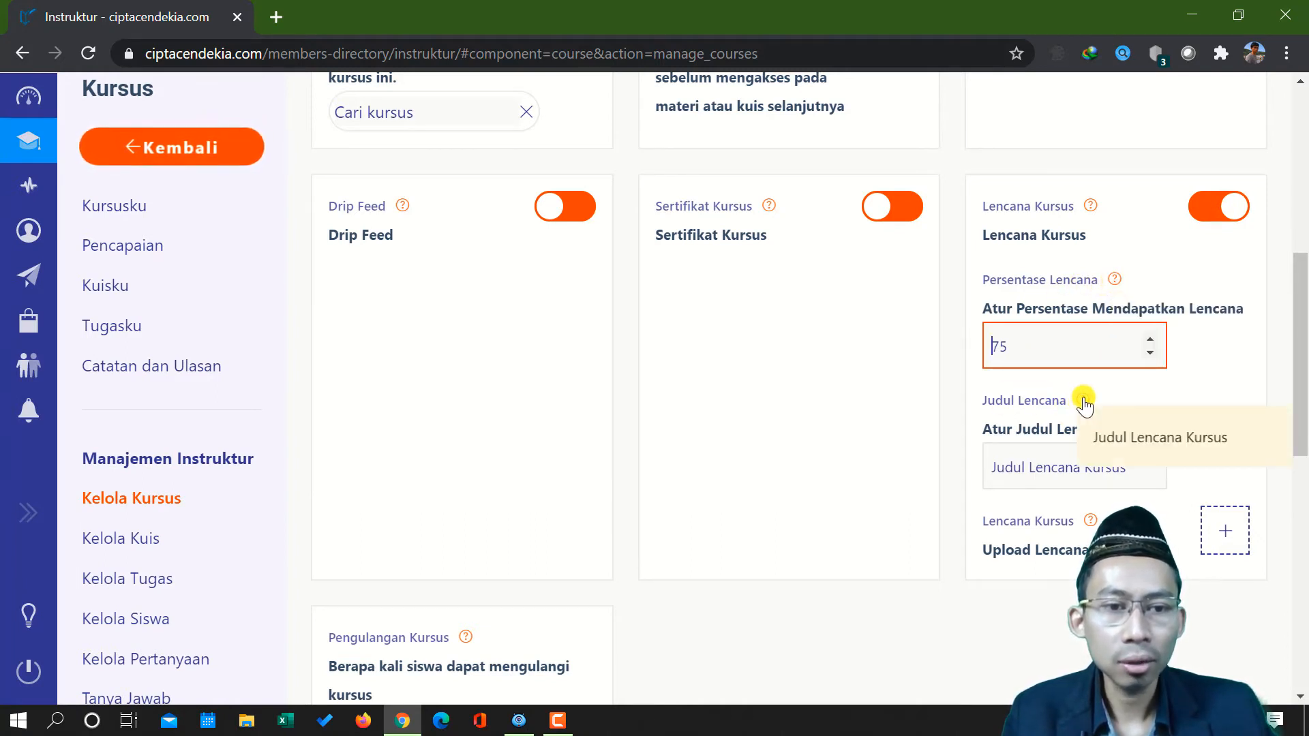
pyautogui.click(1069, 464)
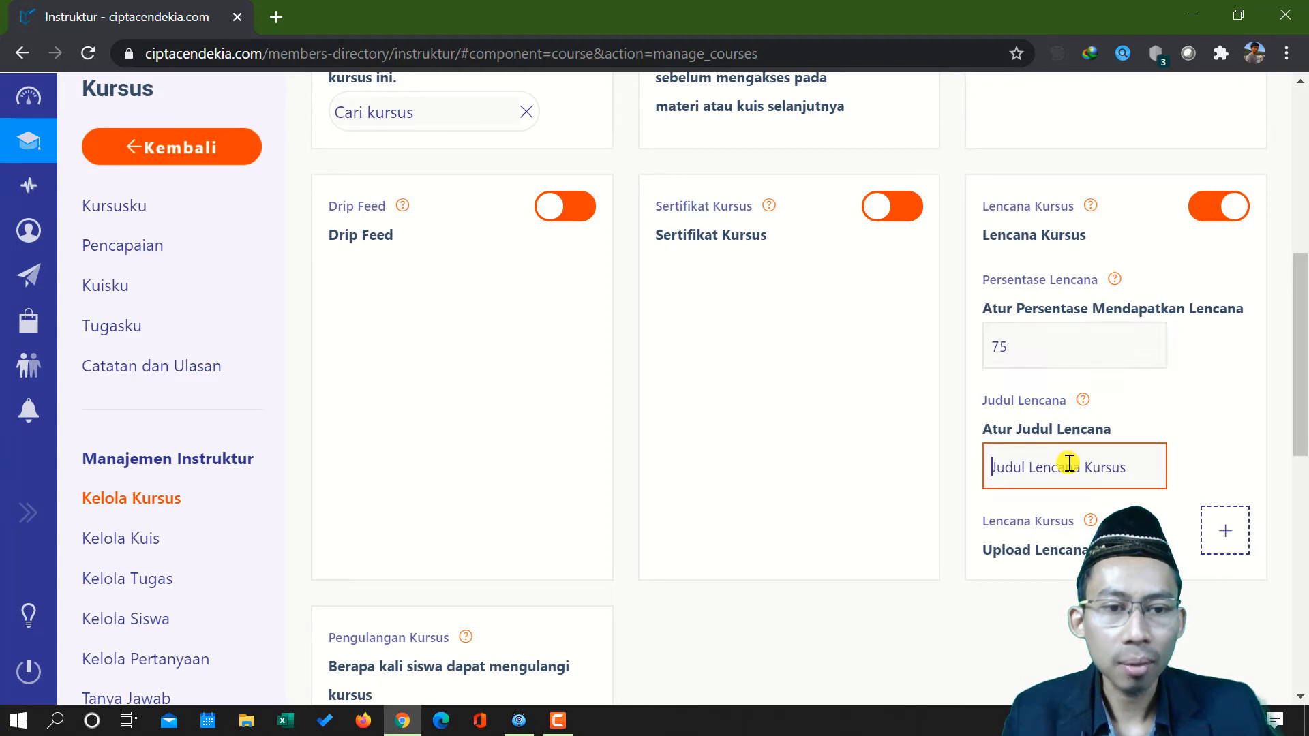
pyautogui.click(1225, 531)
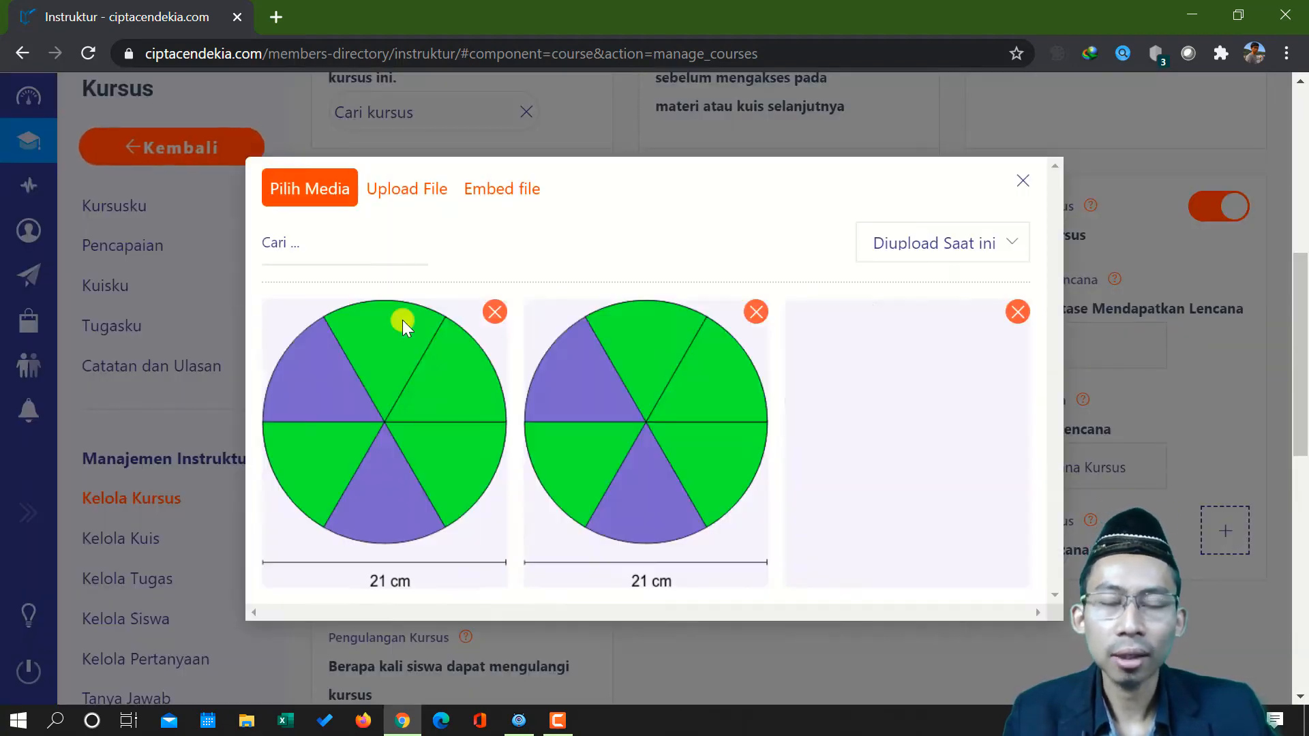
pyautogui.click(1023, 181)
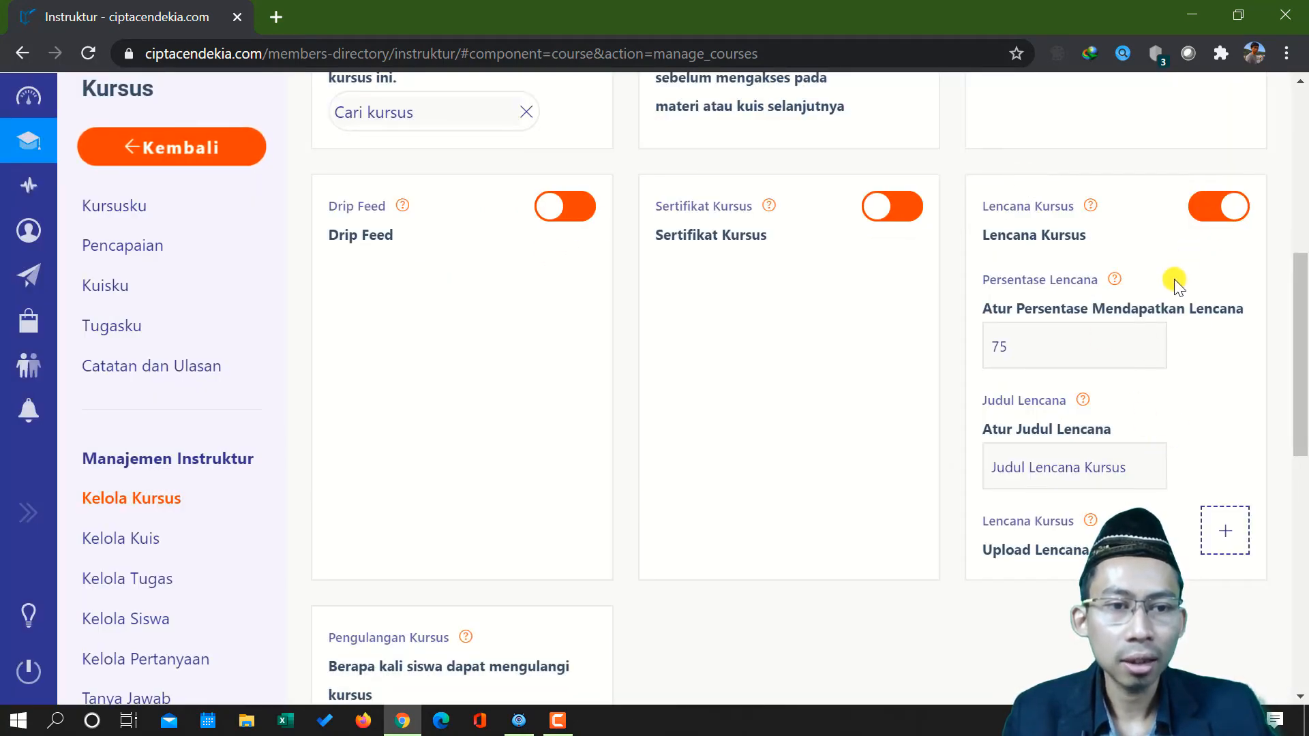
pyautogui.click(1068, 352)
pyautogui.click(1075, 464)
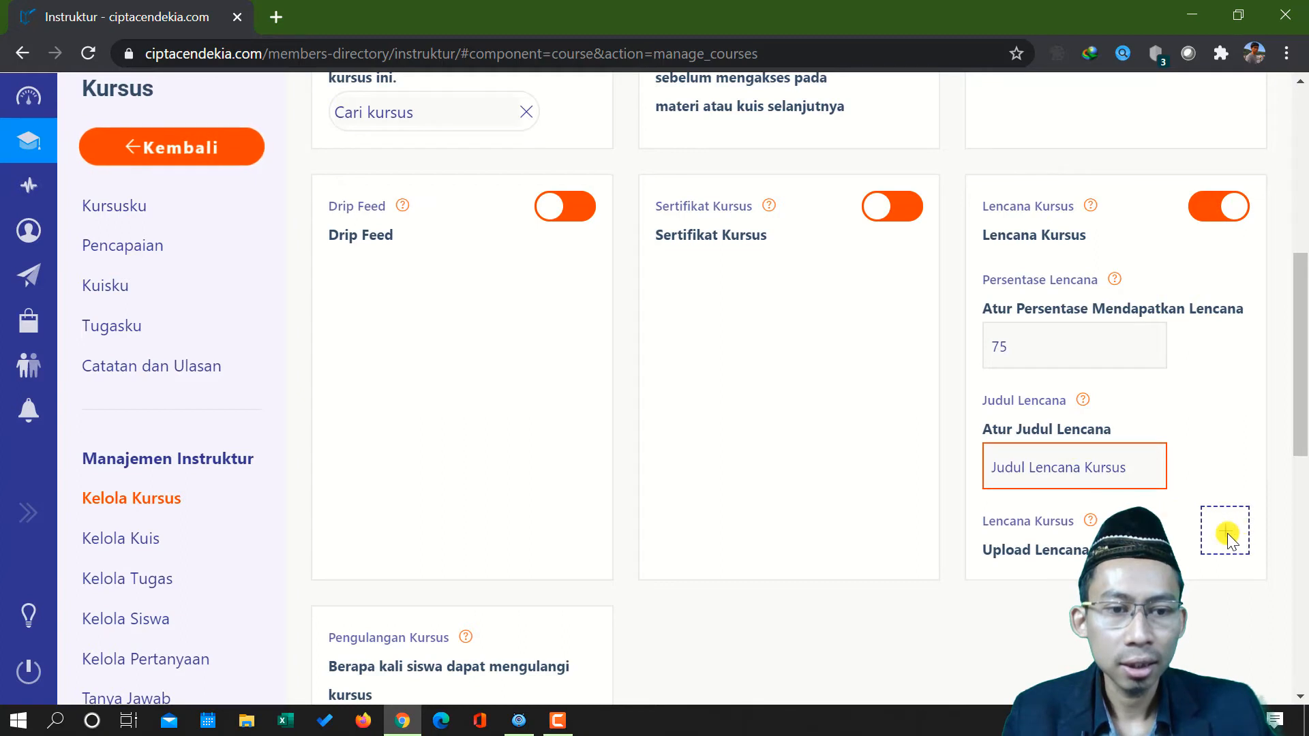
pyautogui.click(1197, 203)
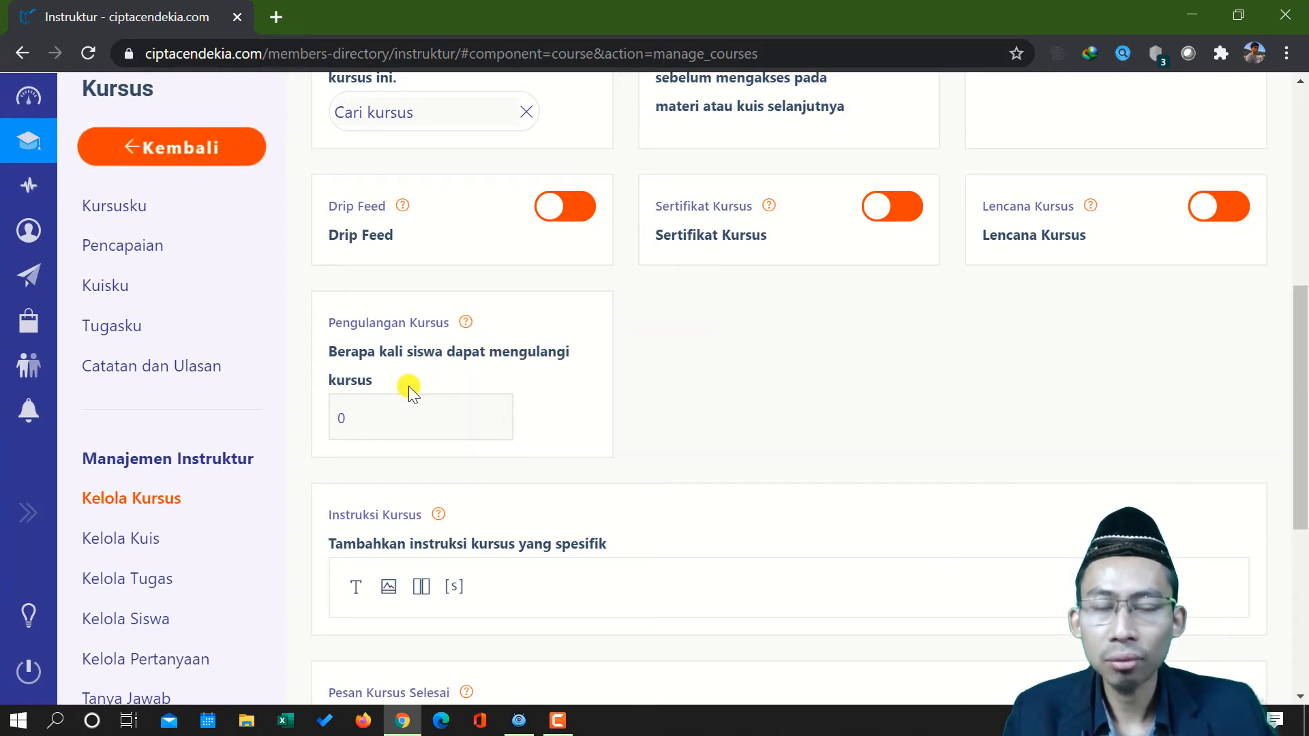
# Set Pengulangan Kursus, the number of times students can repeat the course, to 9999
pyautogui.click(373, 418)
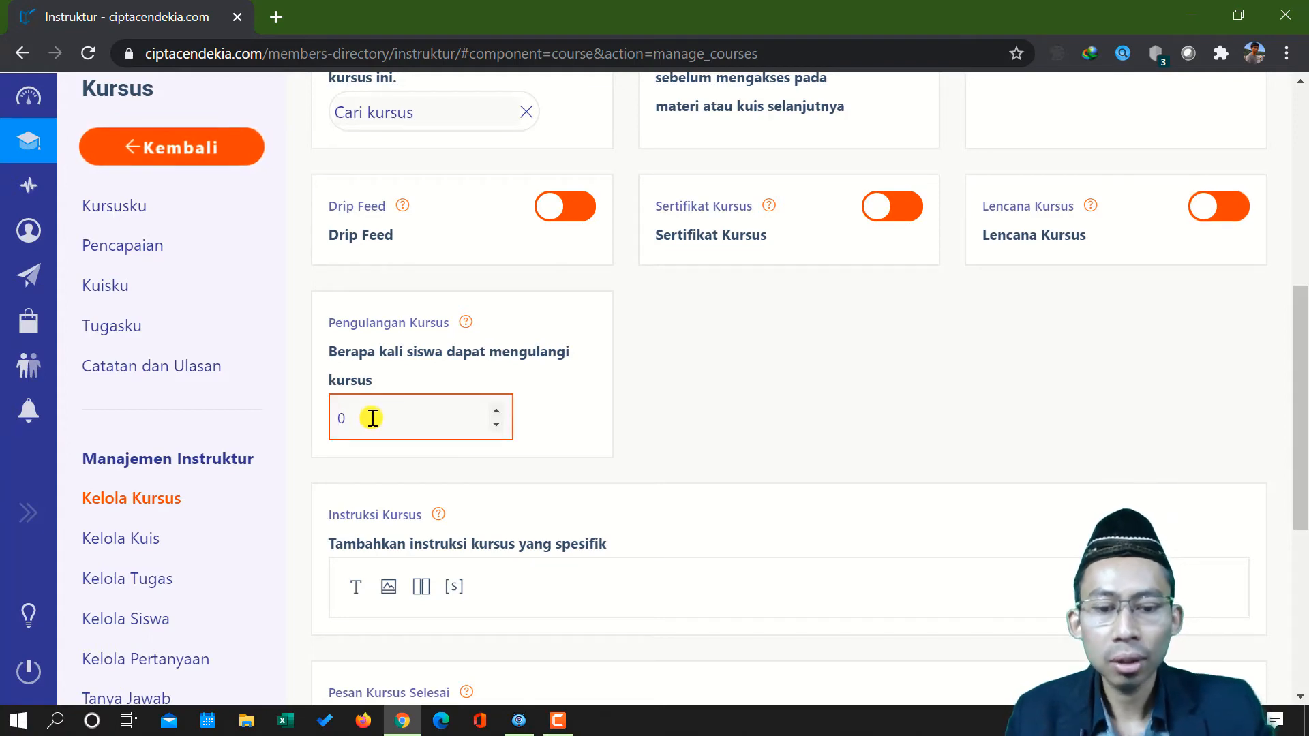
pyautogui.write('9999')
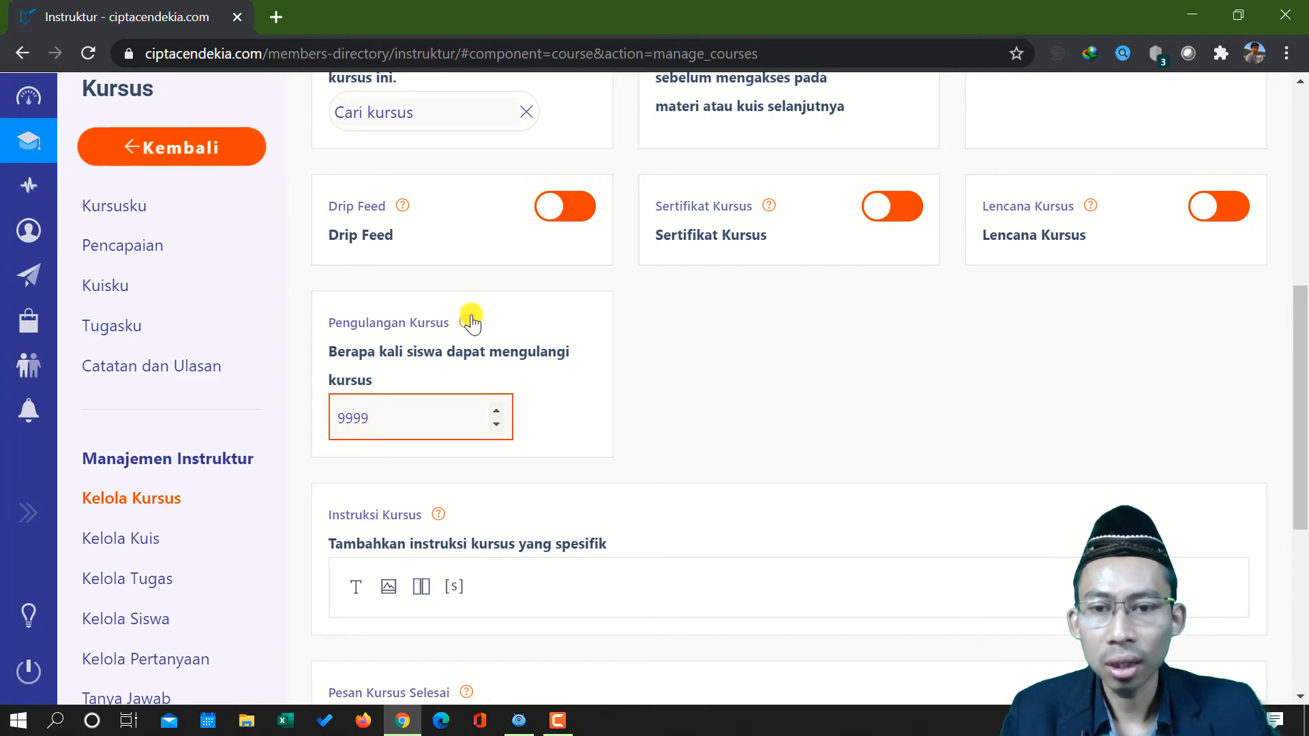
pyautogui.moveTo(464, 326)
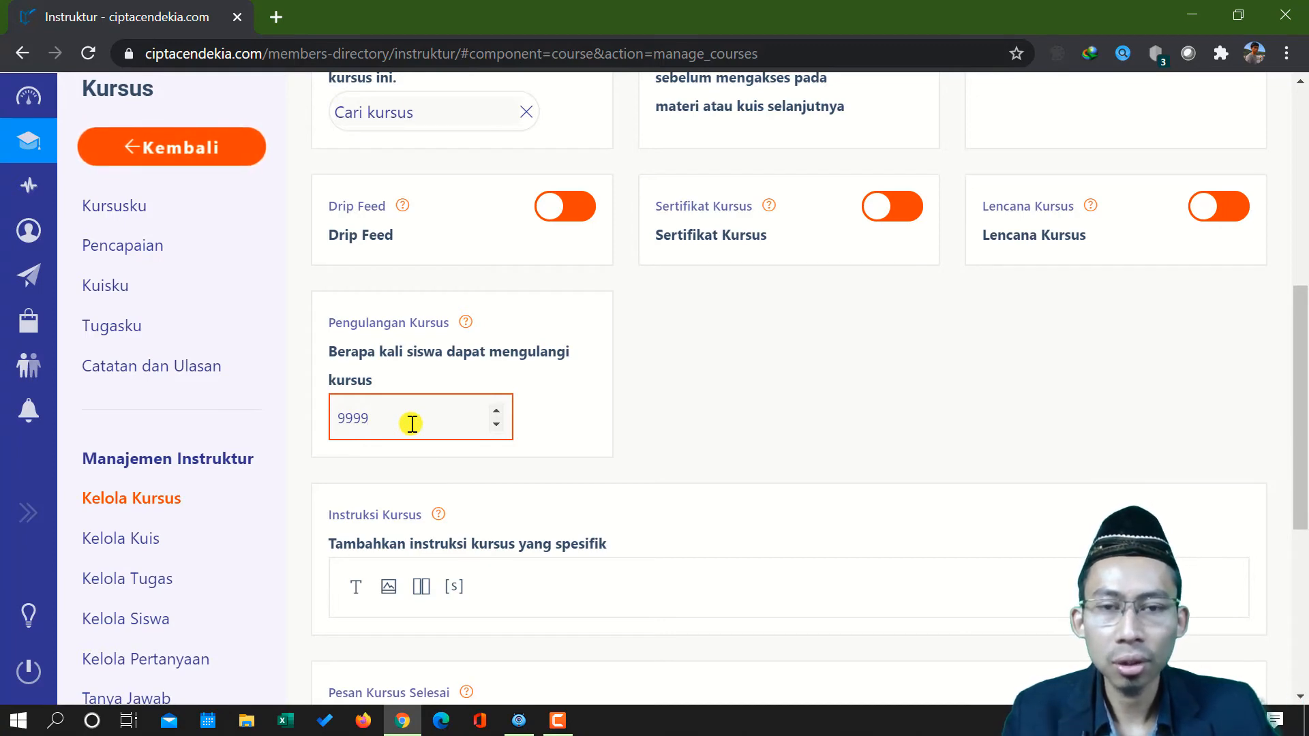
pyautogui.doubleClick(391, 418)
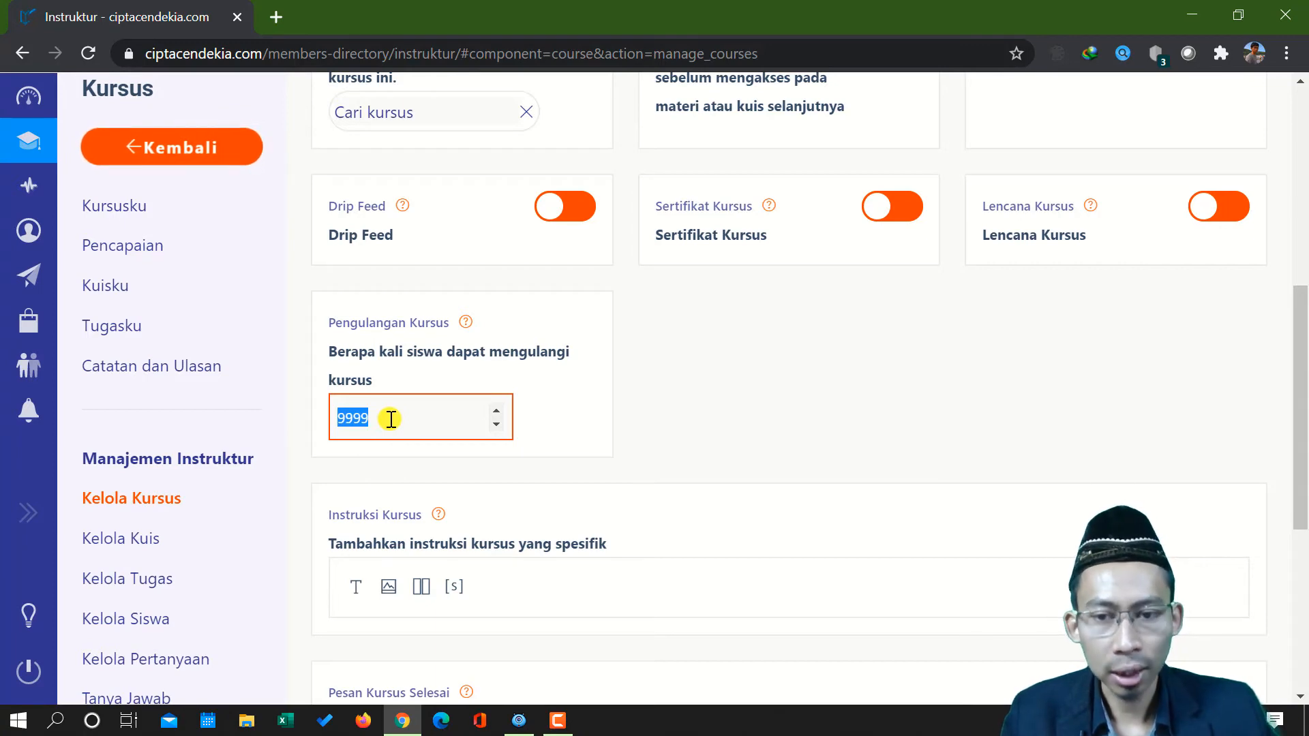
pyautogui.click(567, 432)
# Check the help note for Instruksi Kursus and add a text block to the course instructions
pyautogui.scroll(-4, 541, 440)
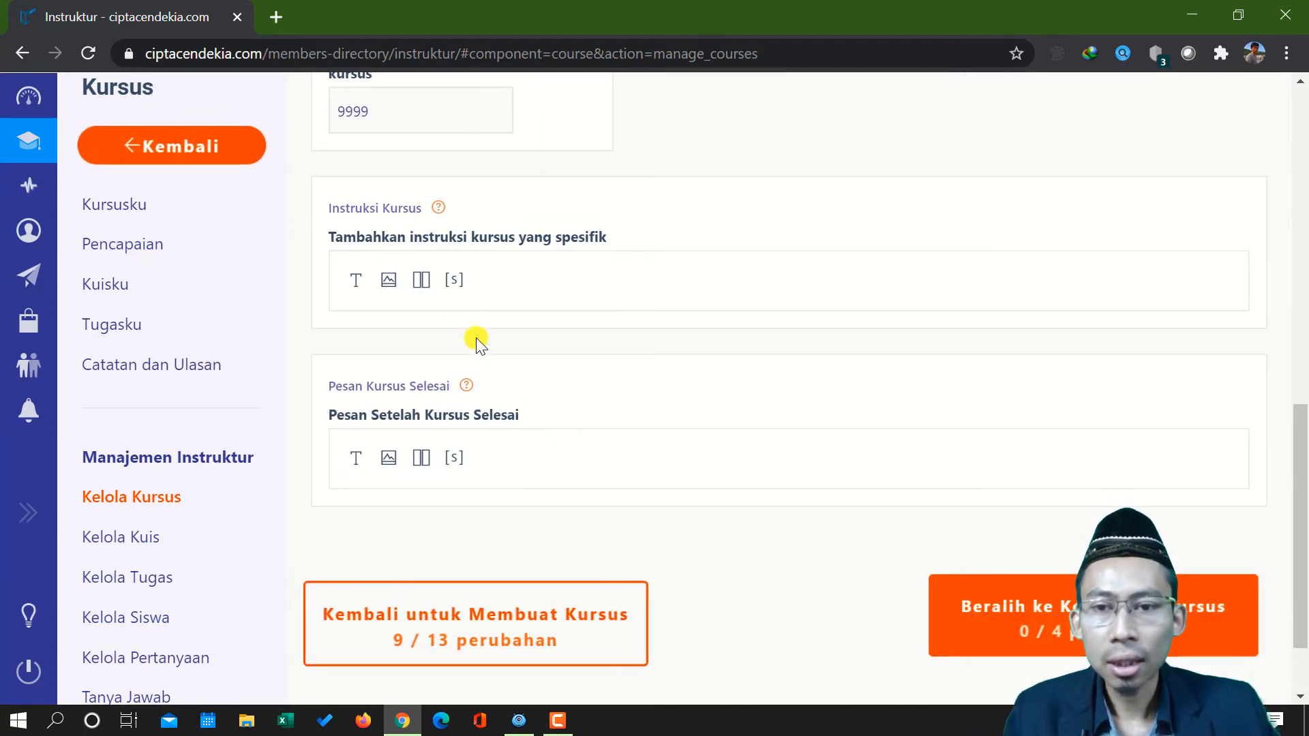
pyautogui.moveTo(439, 209)
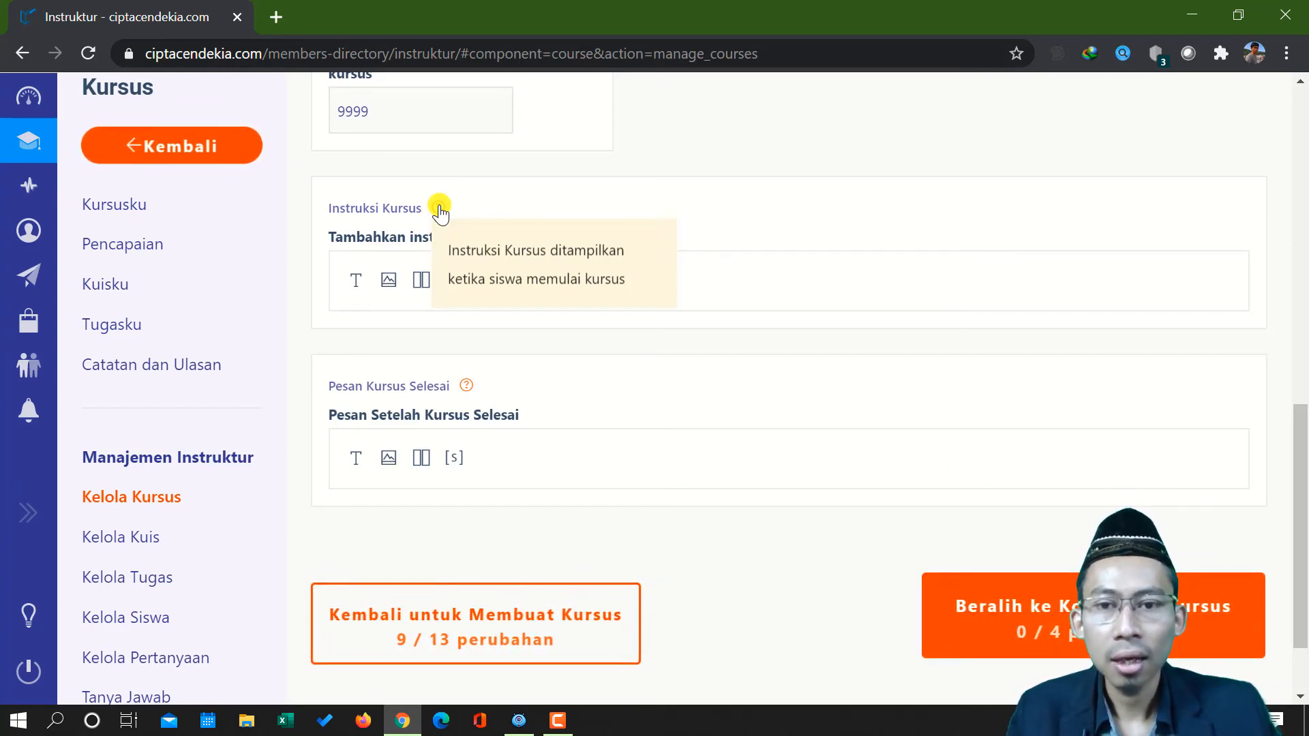
pyautogui.click(356, 280)
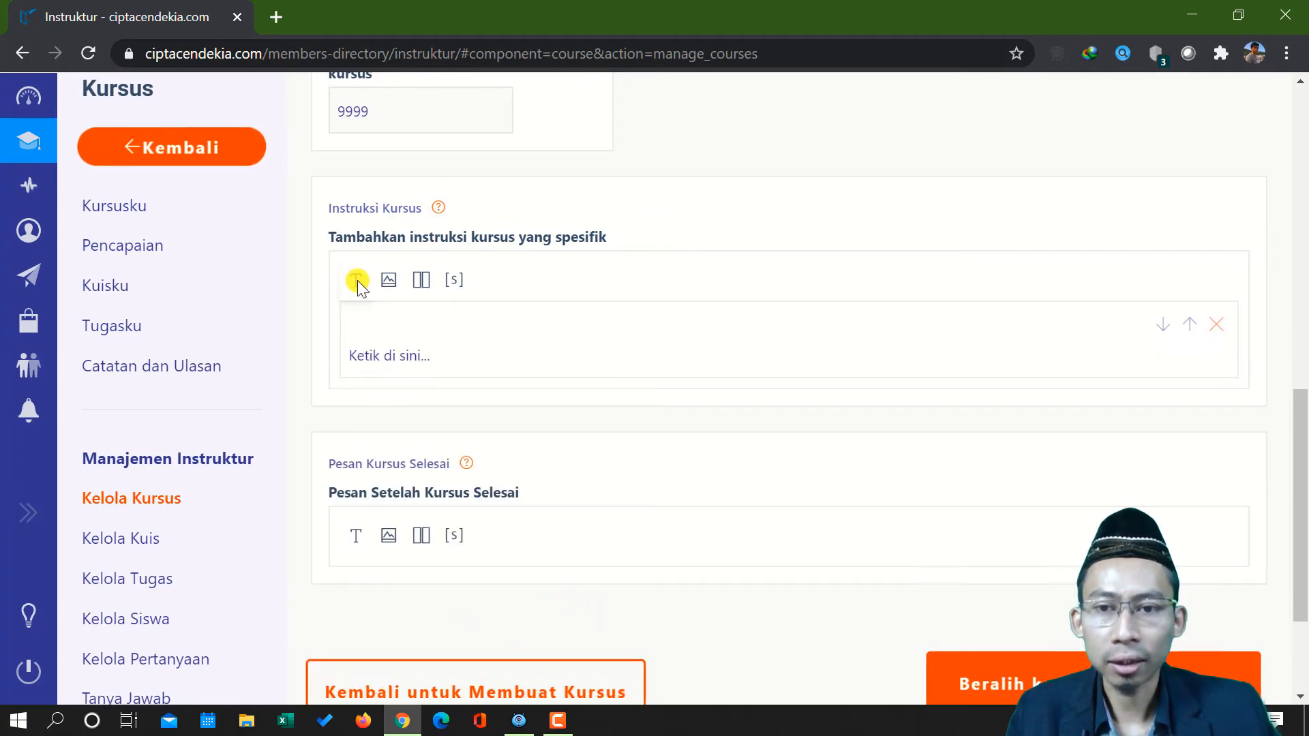
pyautogui.click(396, 366)
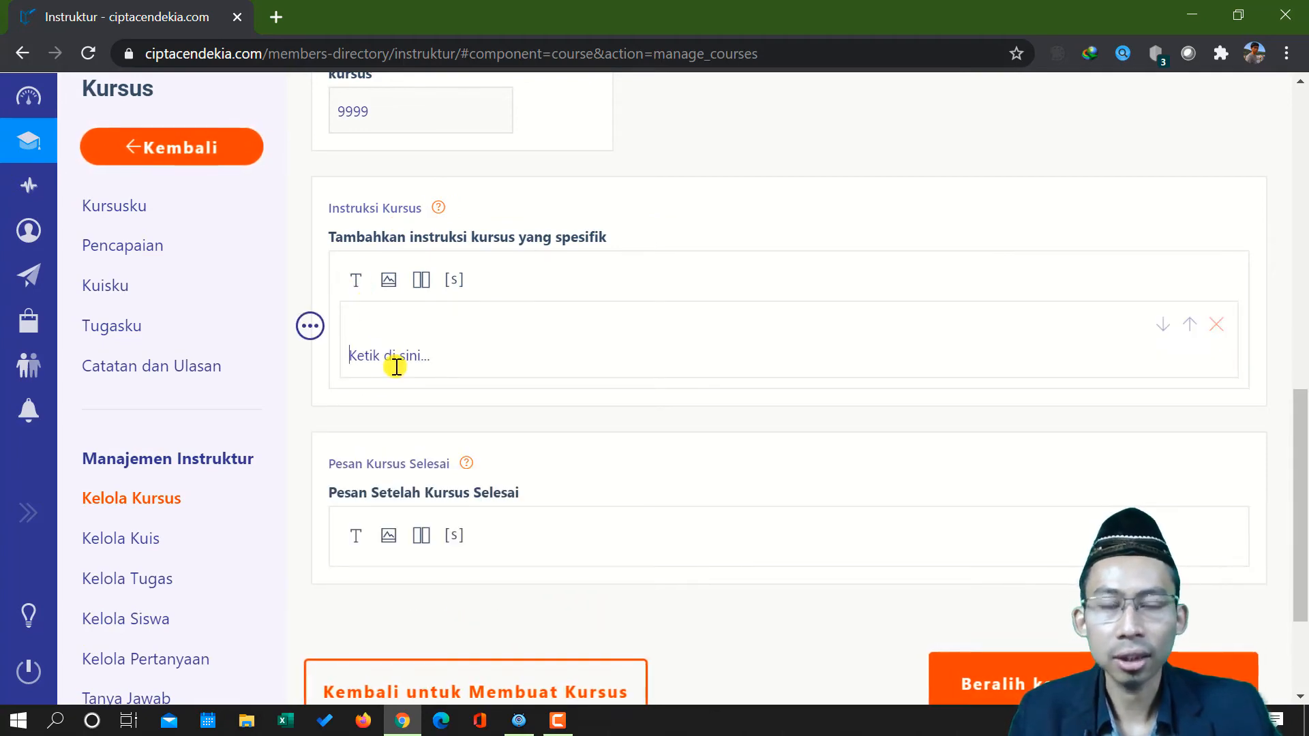
pyautogui.write('SEla')
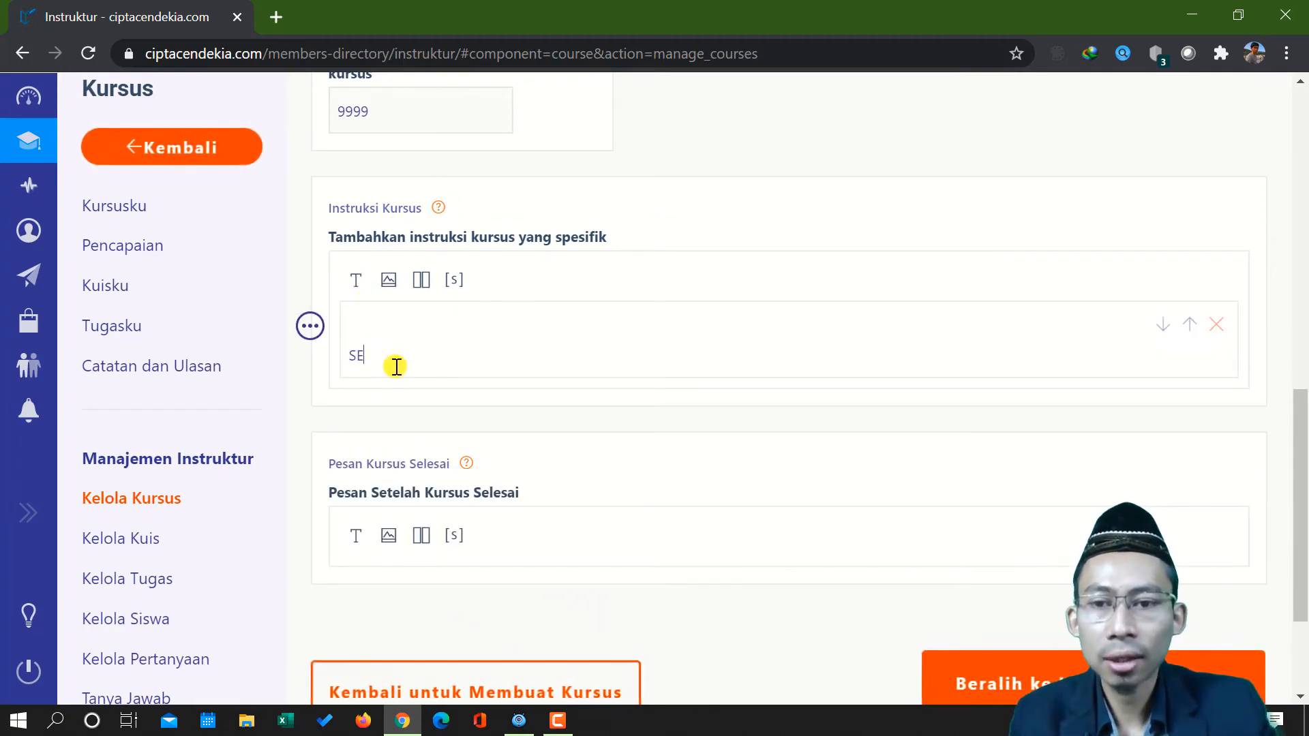
pyautogui.press('BackSpace')
pyautogui.press('BackSpace')
pyautogui.press('BackSpace')
pyautogui.press('BackSpace')
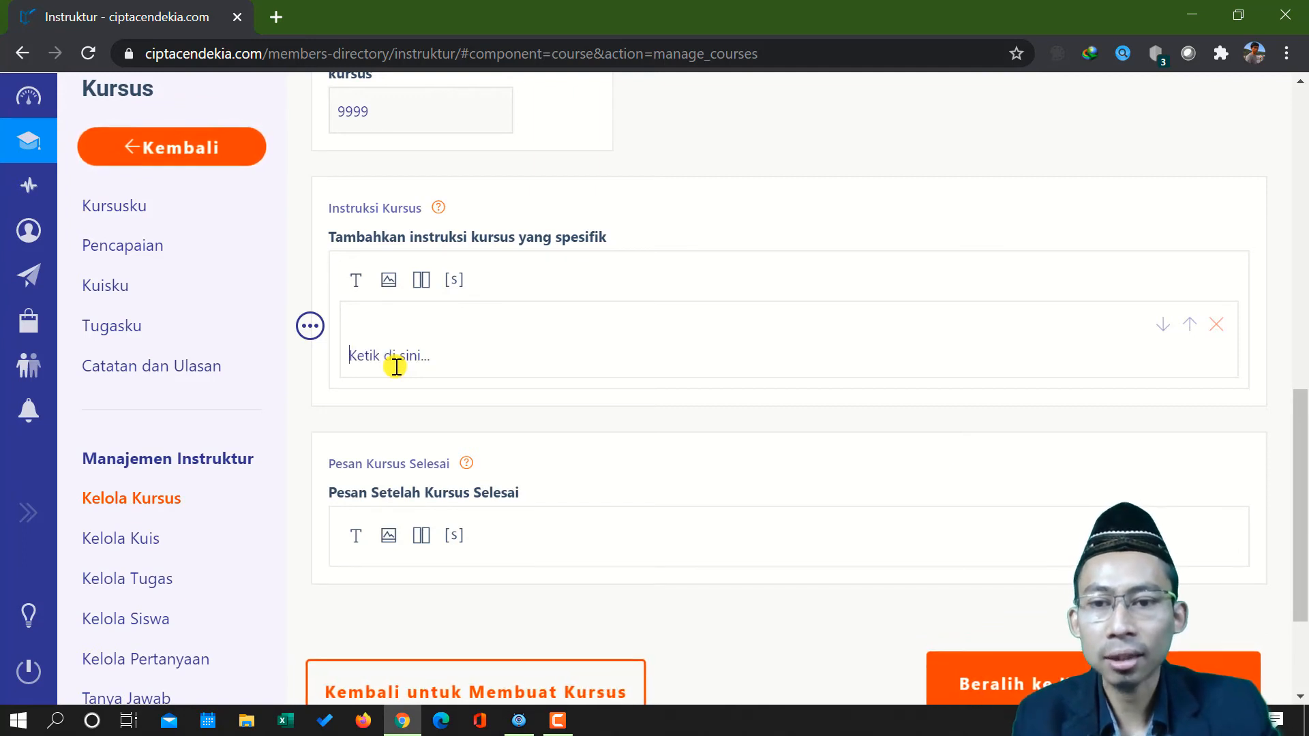
# Write "Terima kasih para peserta ..." in the course instruction text block, followed by two line breaks
pyautogui.write('Terima kasih pa')
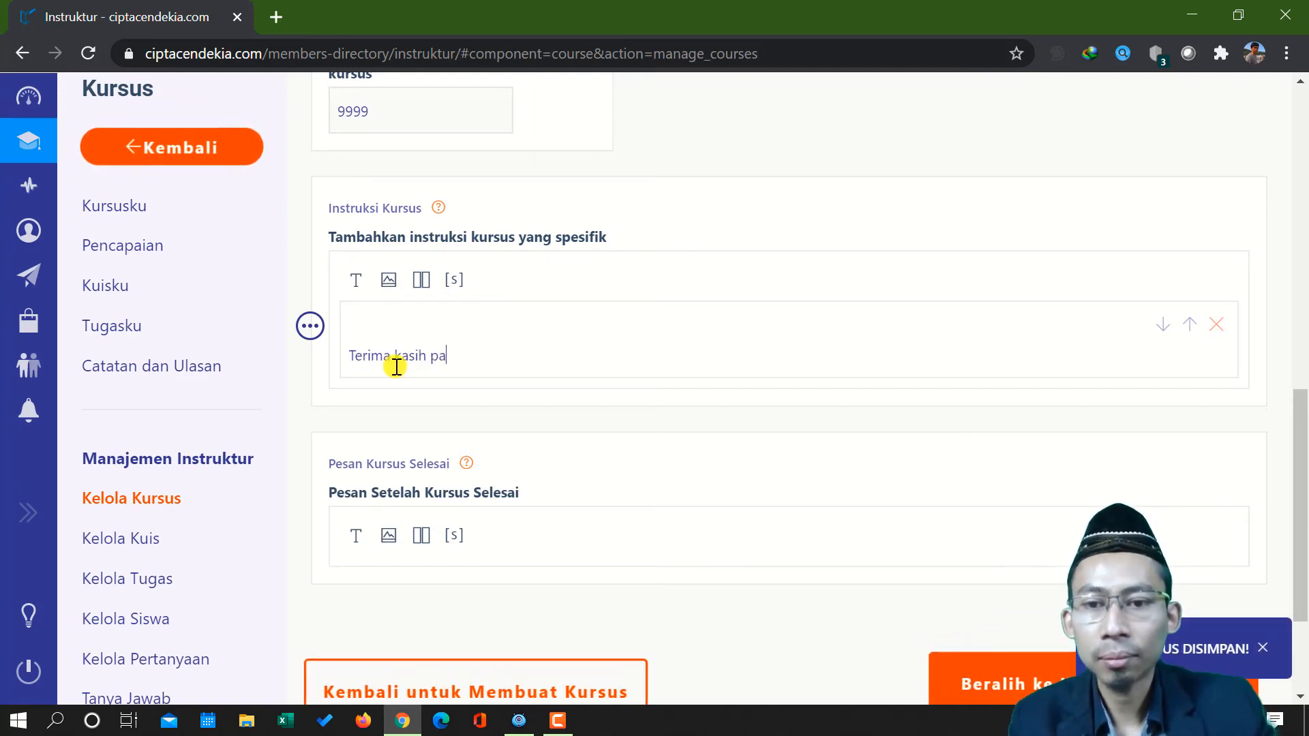
pyautogui.write('ra peserta ')
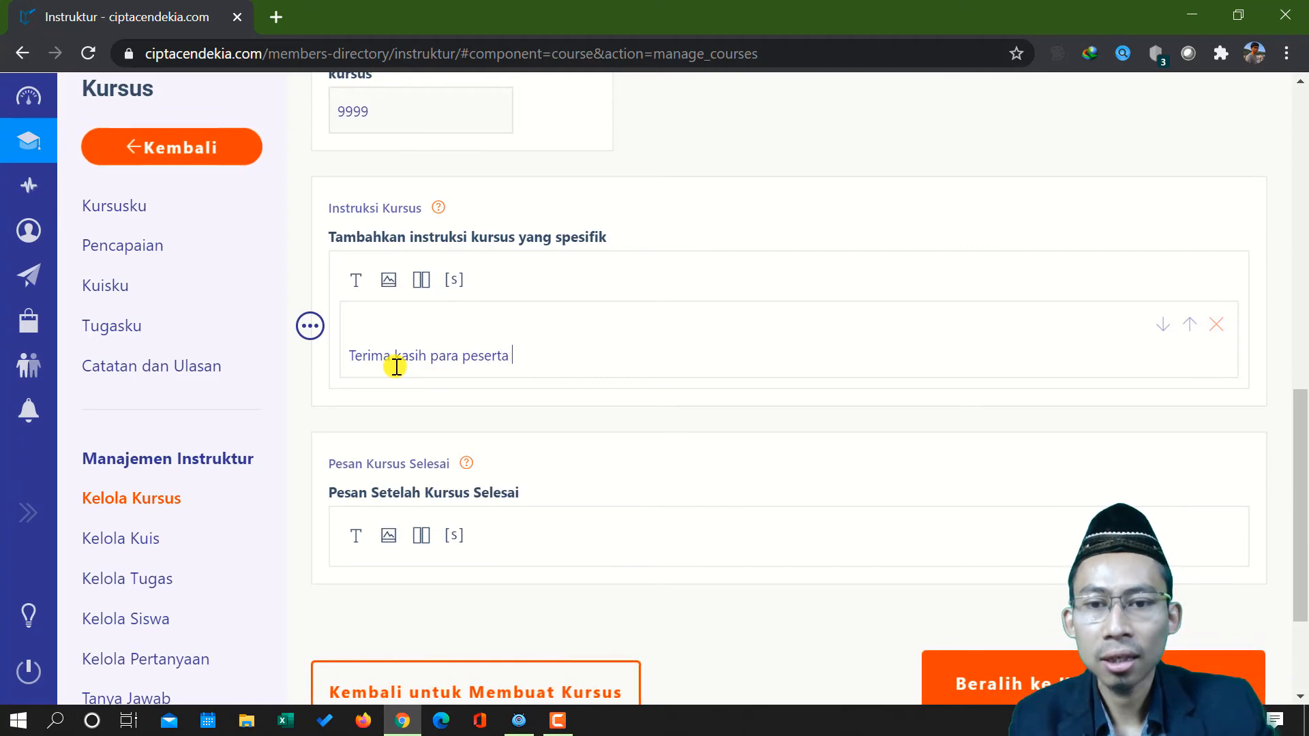
pyautogui.write('...')
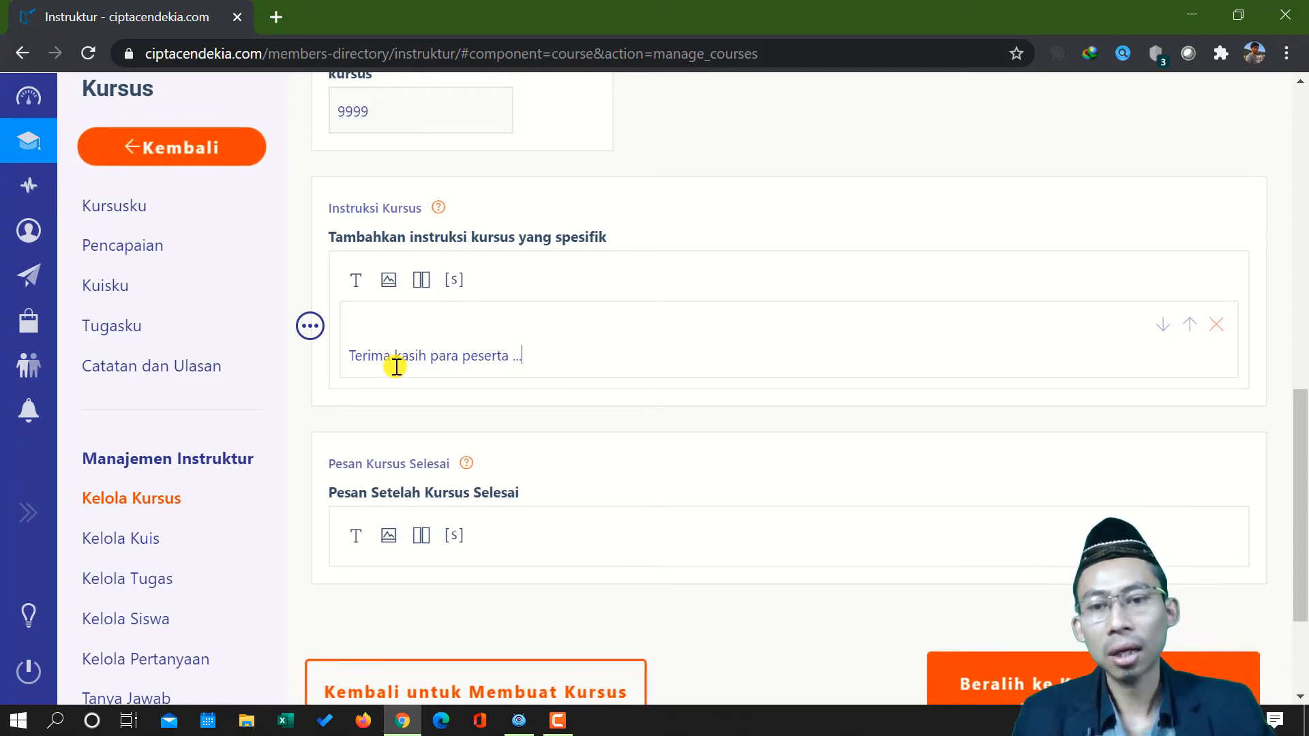
pyautogui.press('Return')
pyautogui.press('Return')
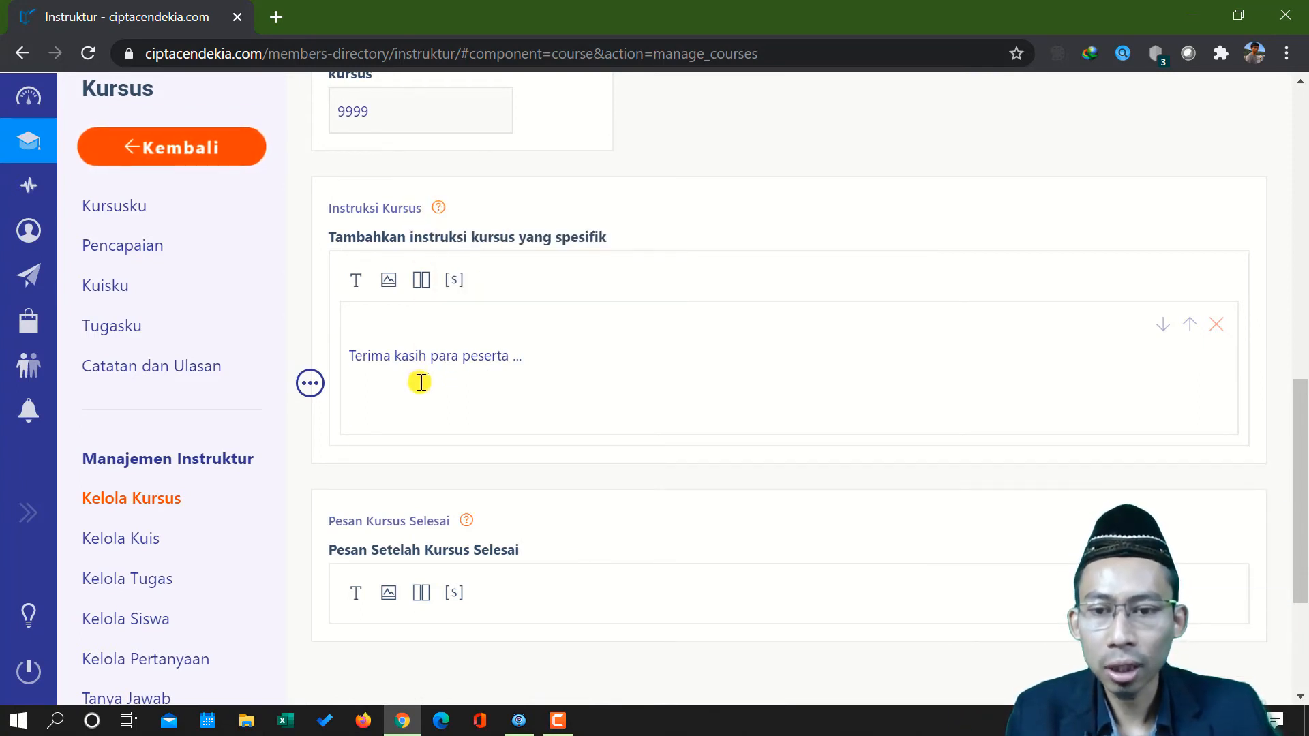
# Add a text block to the Pesan Kursus Selesai message, deleting the extra second block so that one empty block stays ready for text
pyautogui.scroll(-1, 396, 402)
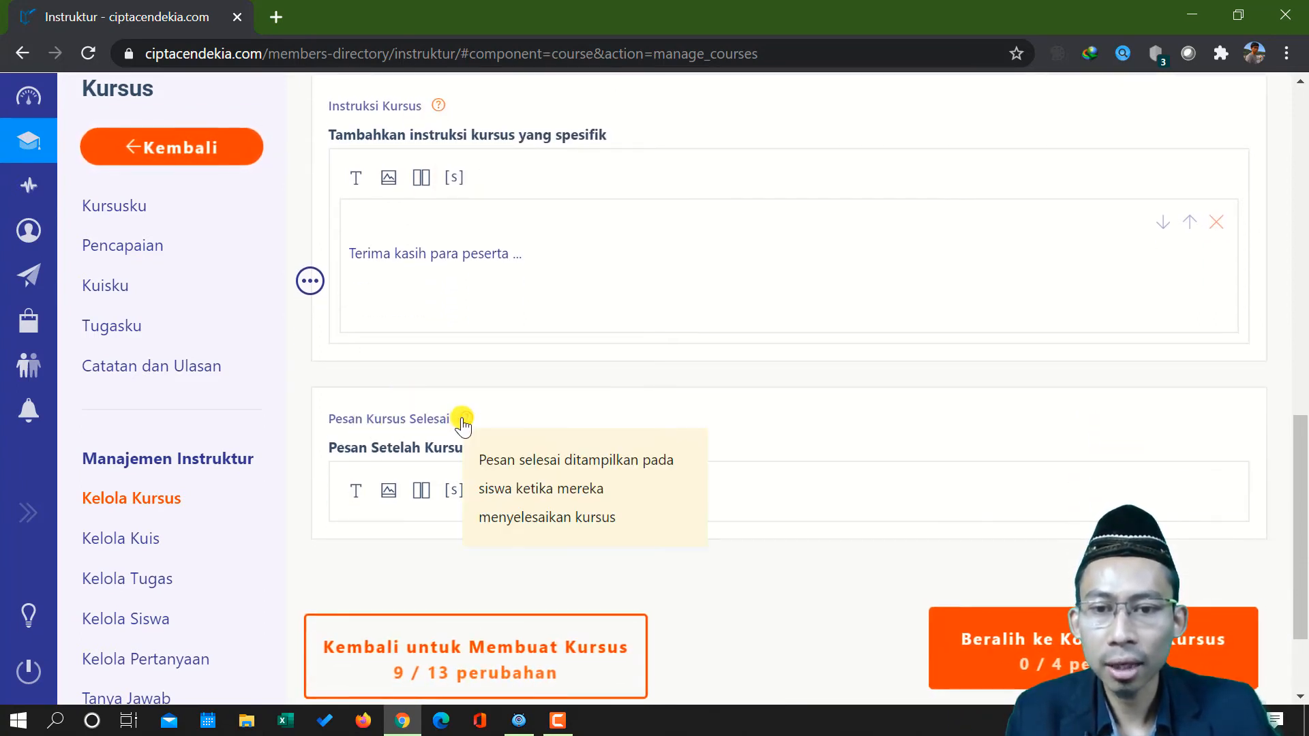
pyautogui.scroll(-2, 458, 424)
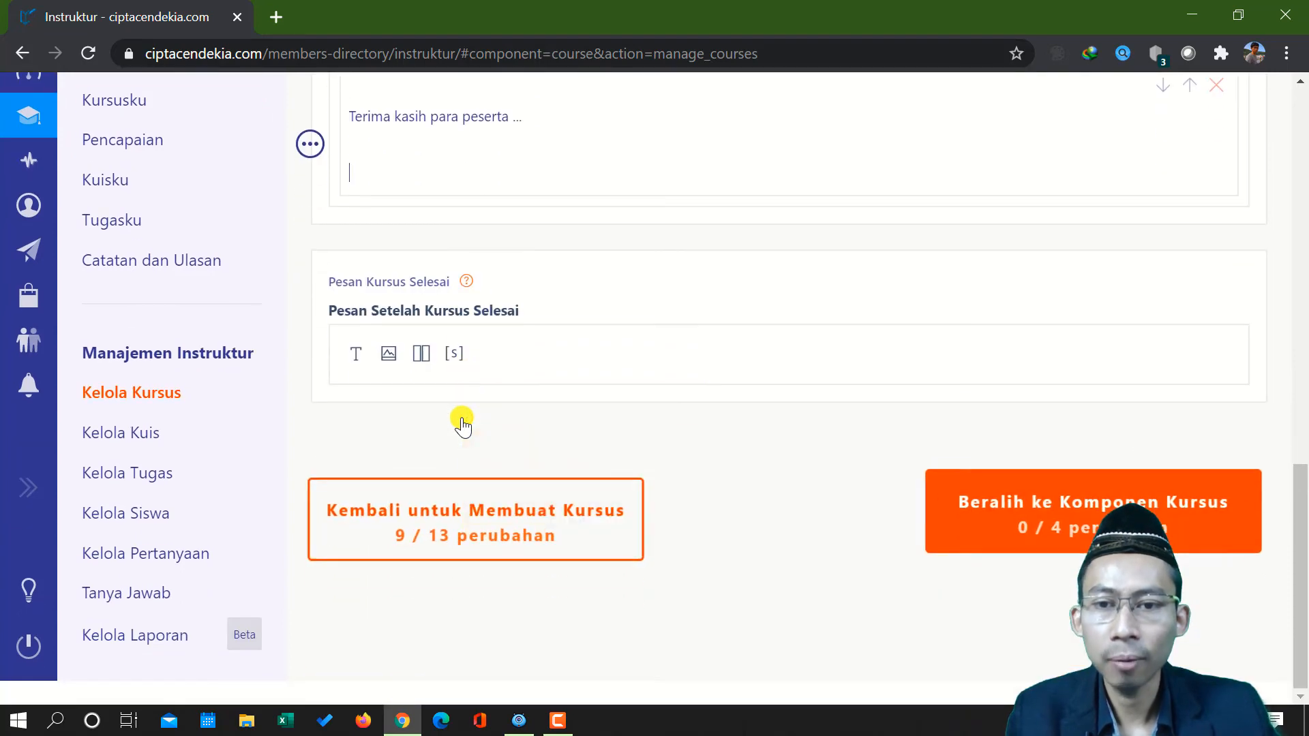
pyautogui.click(358, 353)
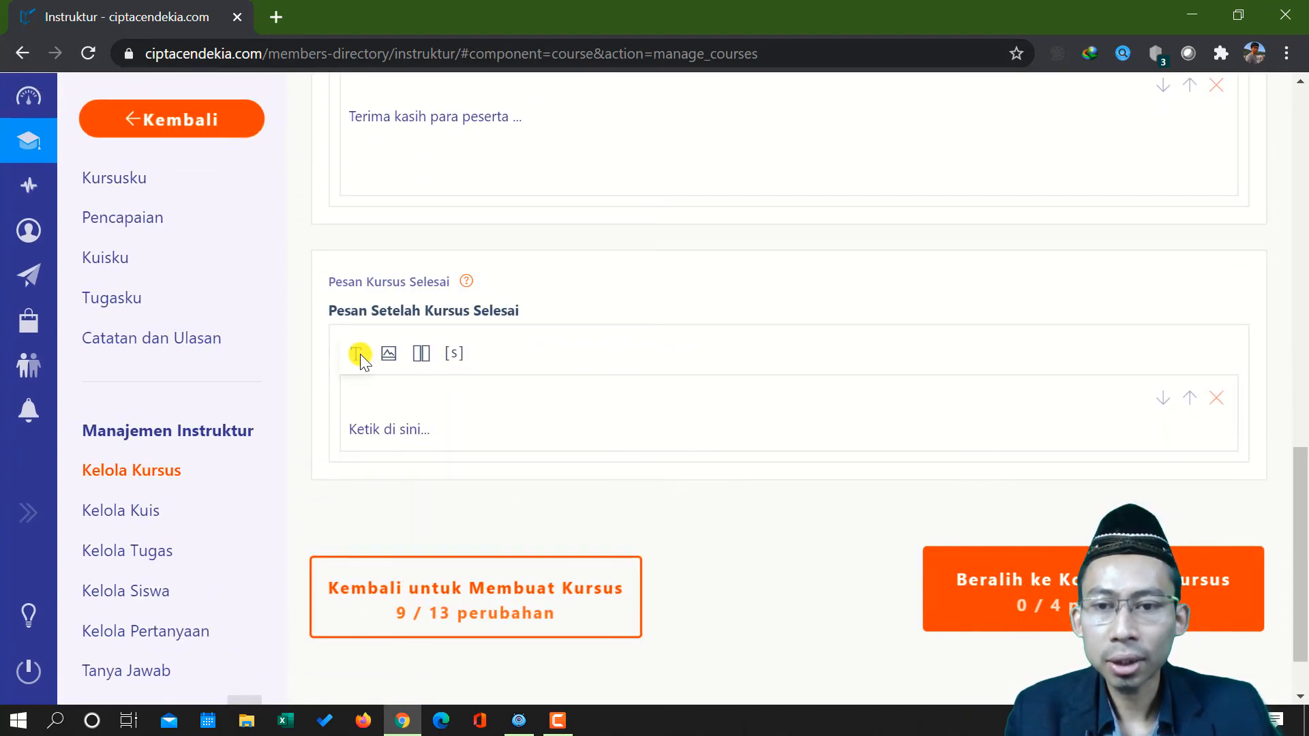
pyautogui.click(405, 434)
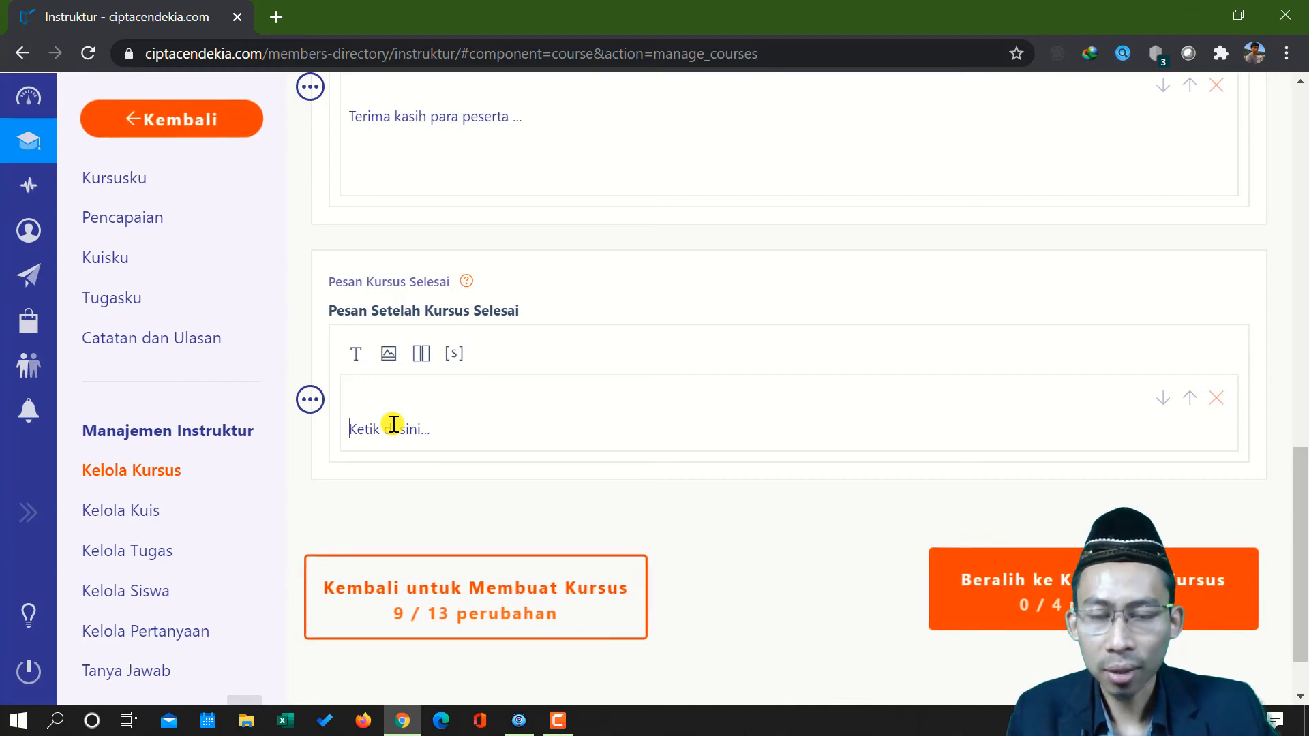
pyautogui.click(355, 354)
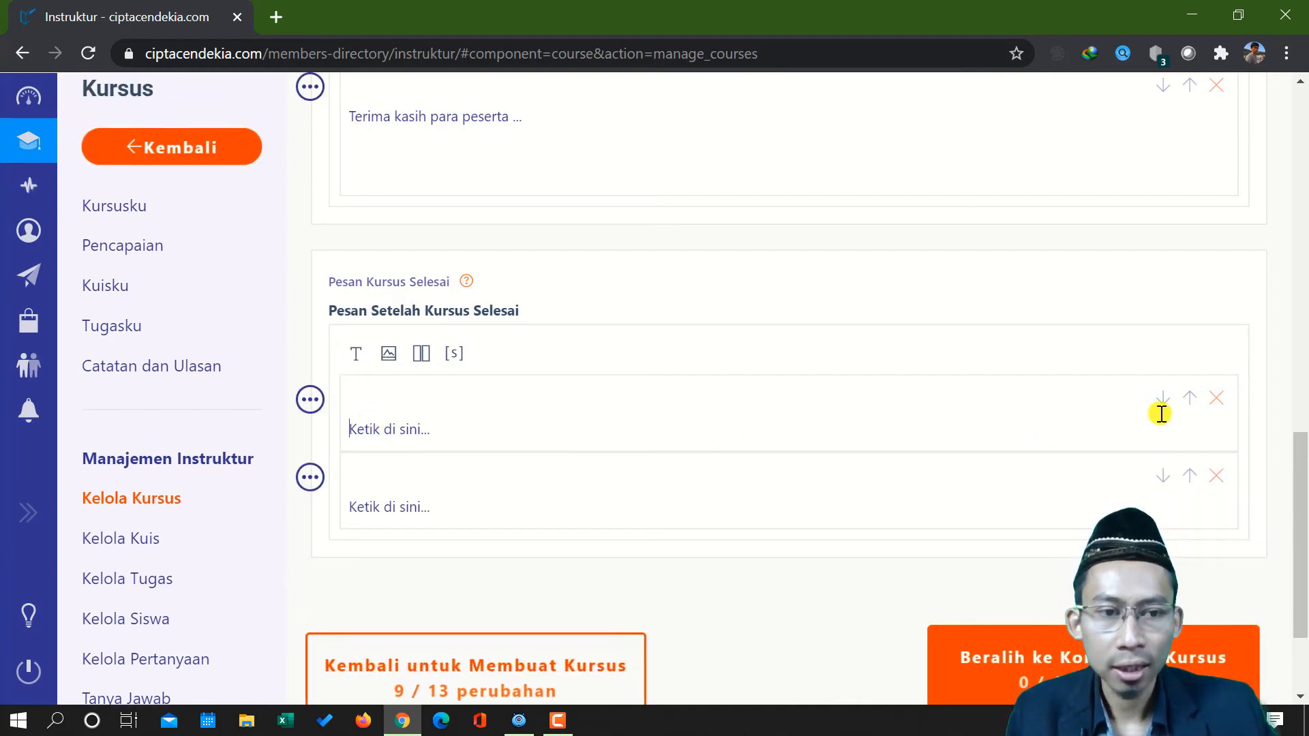
pyautogui.click(1216, 398)
pyautogui.click(426, 421)
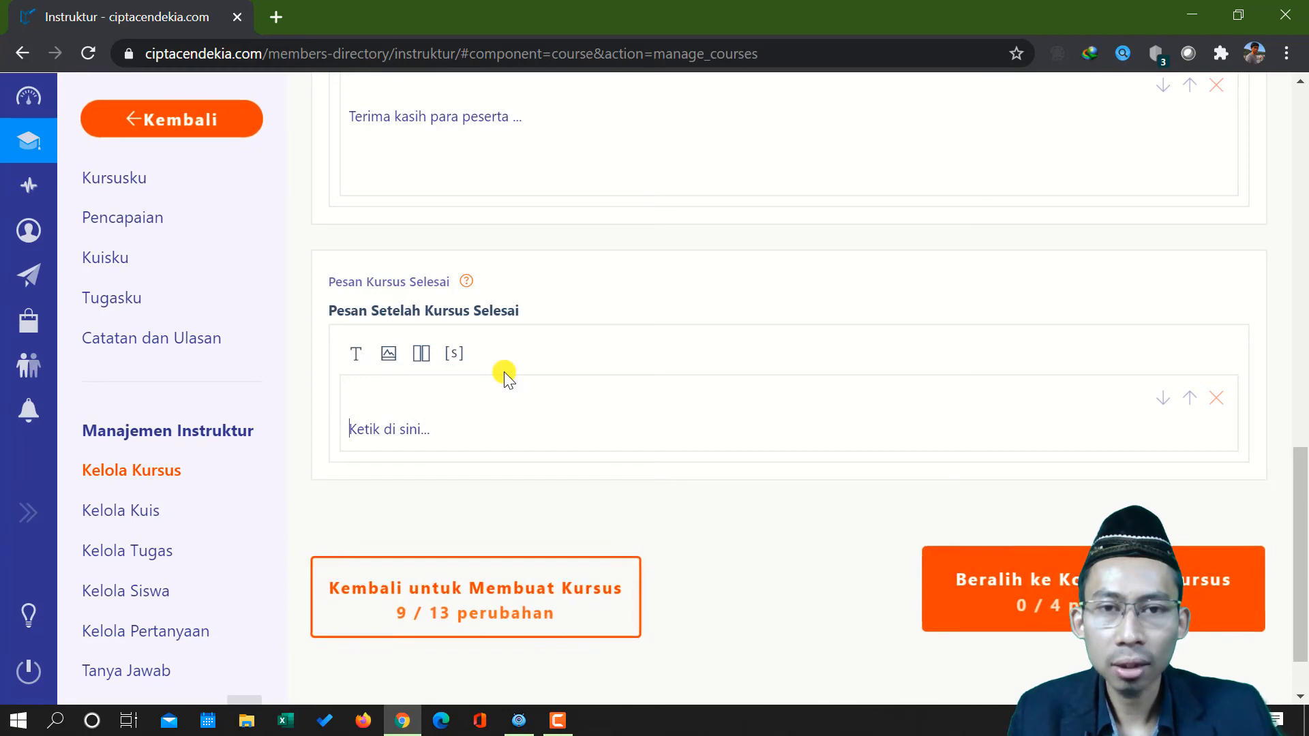
# Review the advanced course settings from the stage overview through the toggles and repeat count to the completion message
pyautogui.scroll(15, 639, 327)
pyautogui.scroll(1, 639, 327)
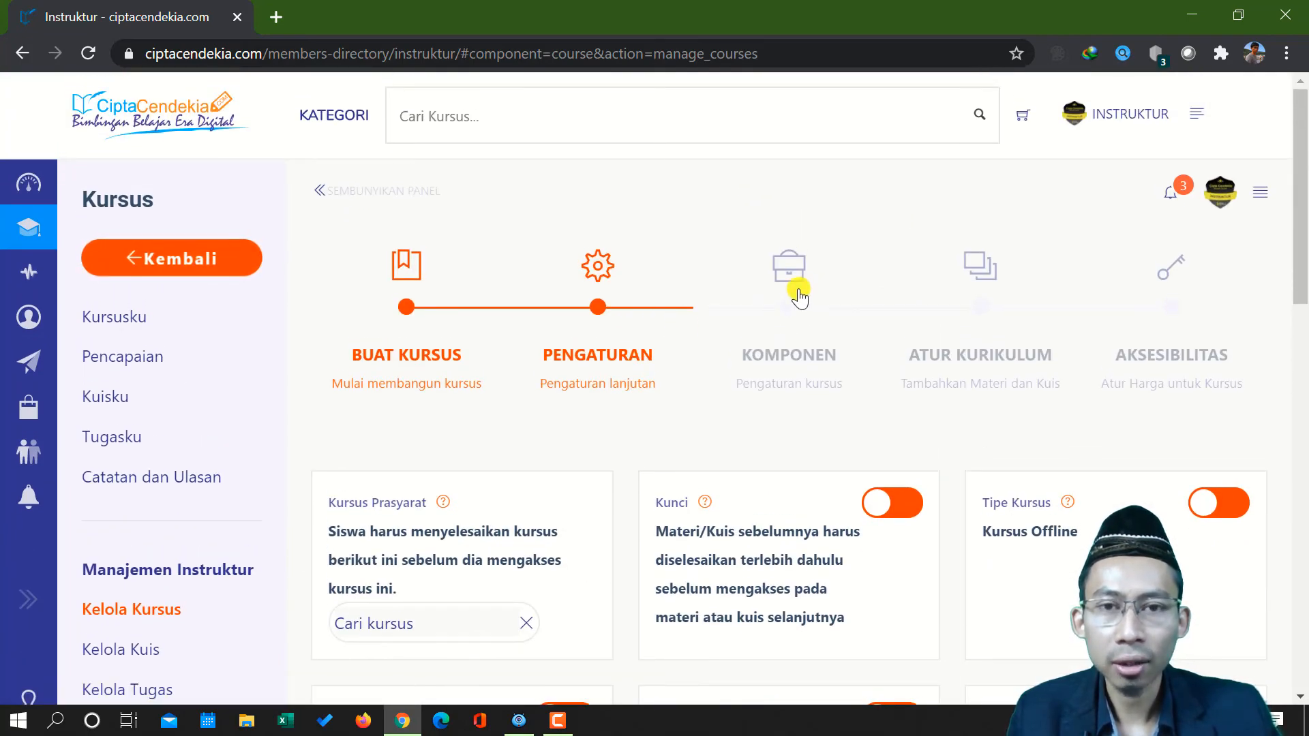
pyautogui.scroll(-10, 798, 295)
pyautogui.scroll(-5, 796, 294)
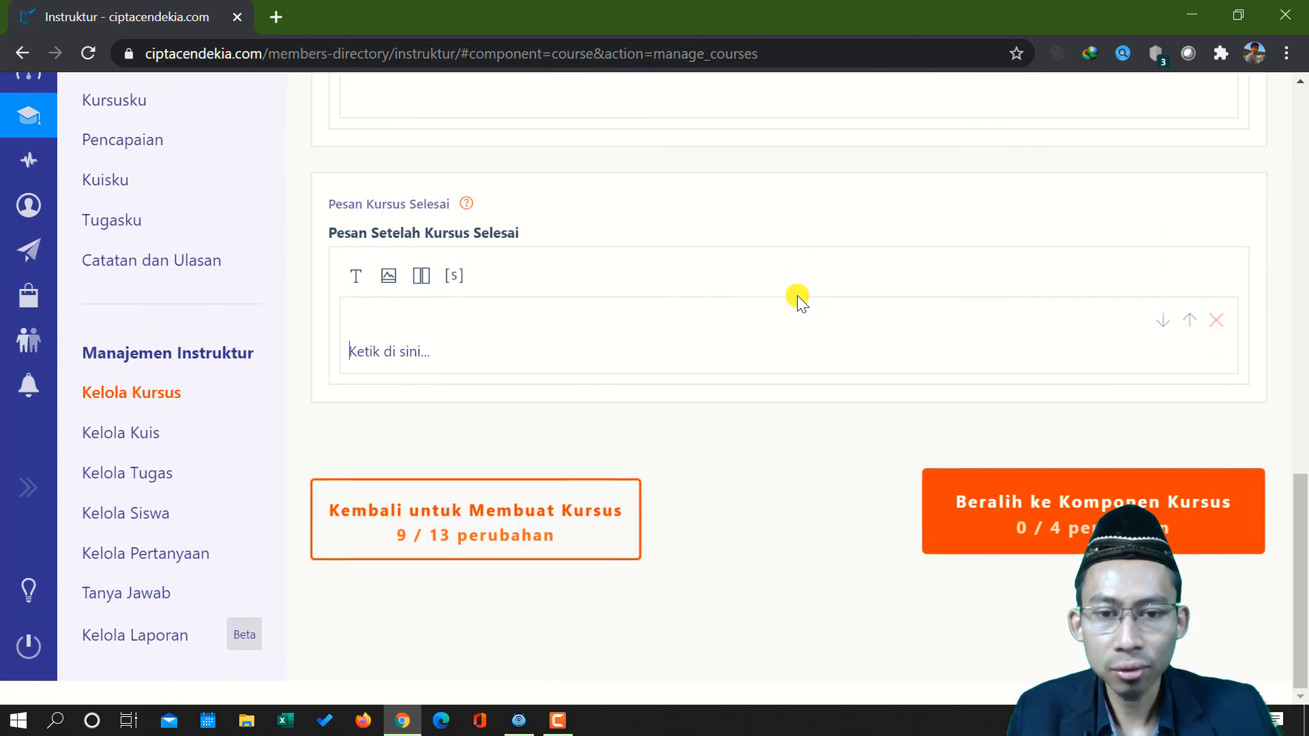
pyautogui.scroll(15, 796, 296)
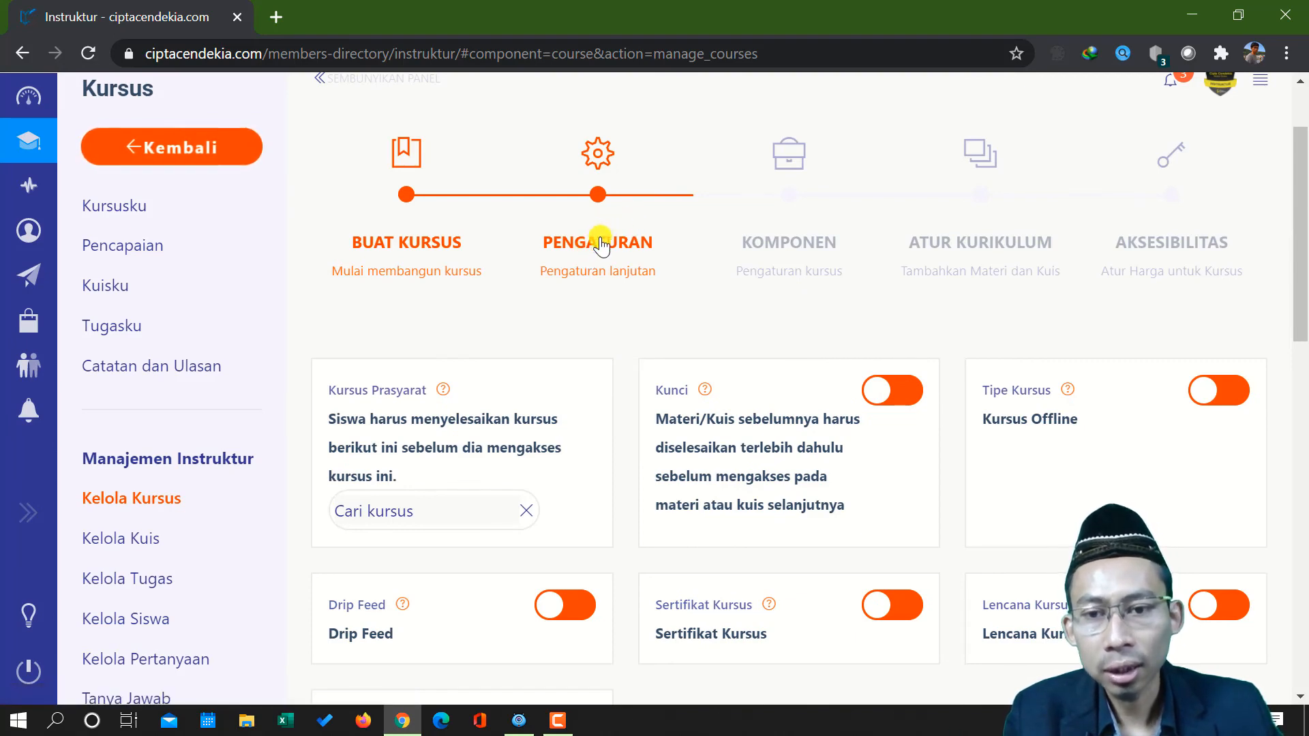
pyautogui.scroll(-2, 467, 325)
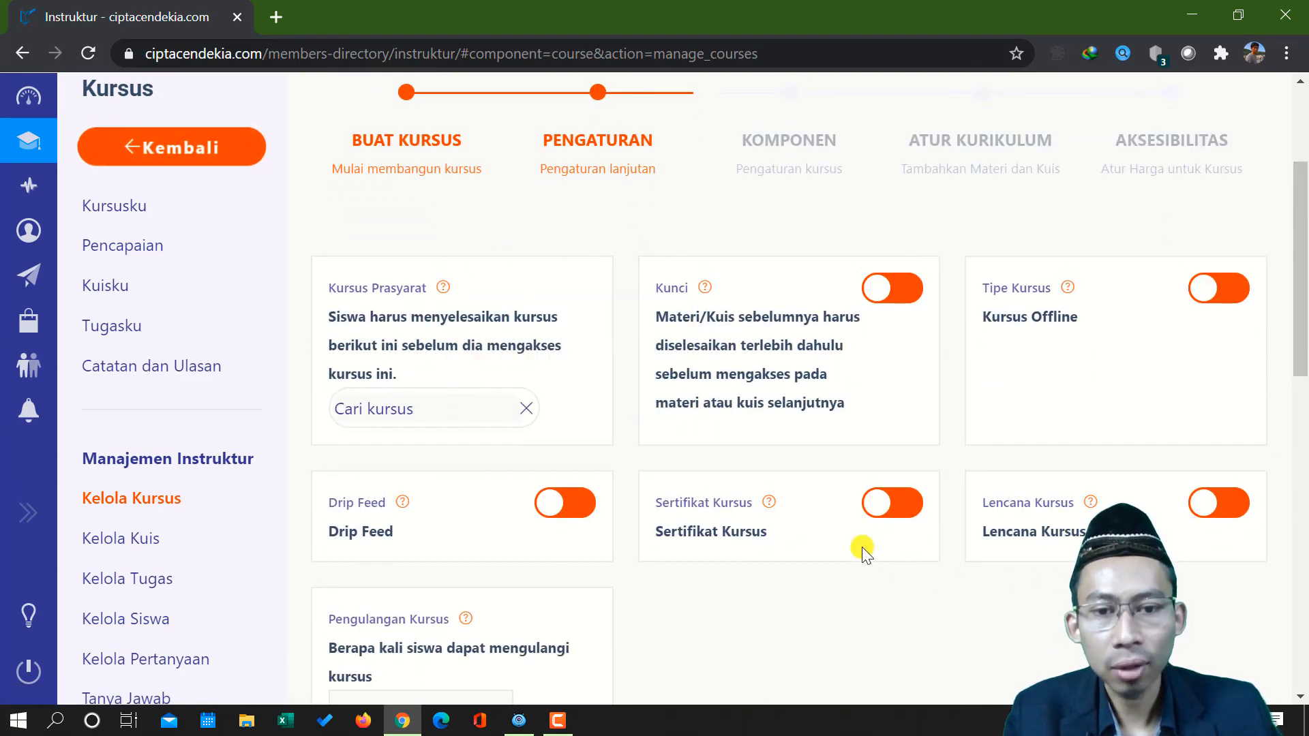
pyautogui.scroll(-3, 852, 539)
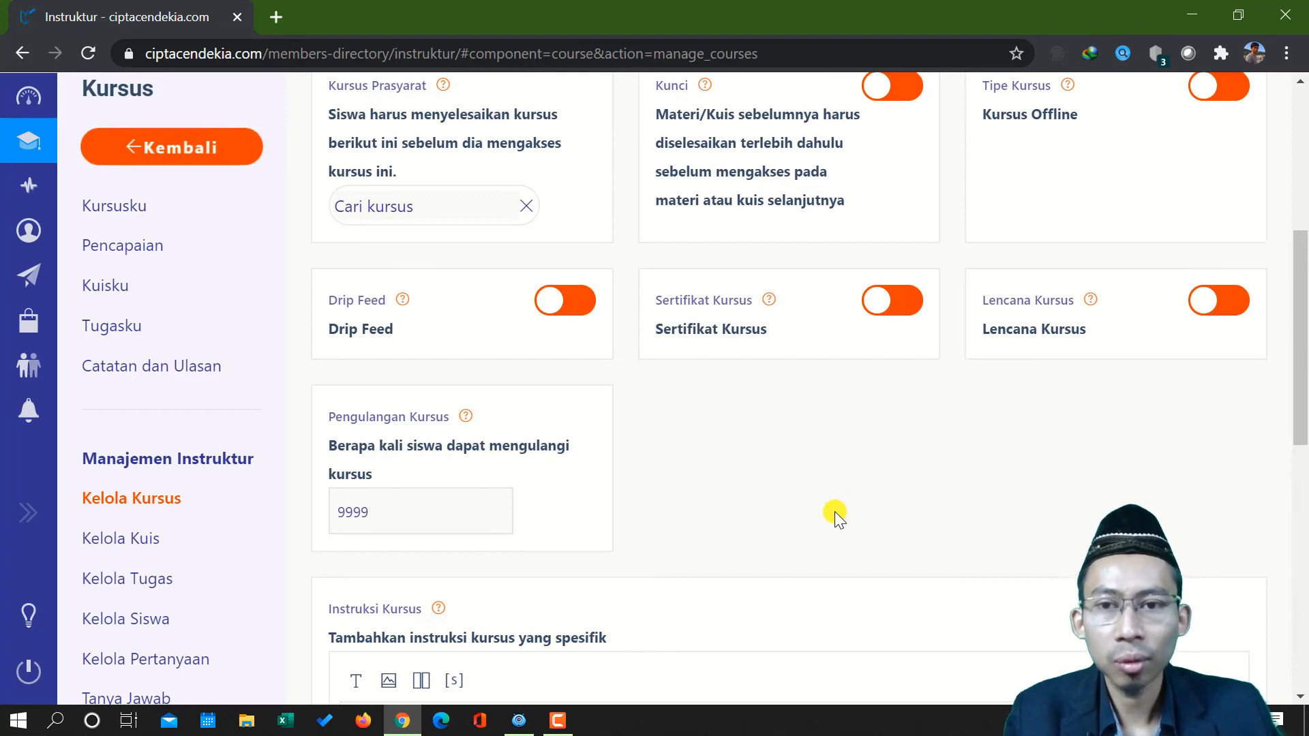
# Switch the Kunci lock setting on and back off, and check the help notes for Tipe Kursus and Drip Feed
pyautogui.scroll(3, 834, 511)
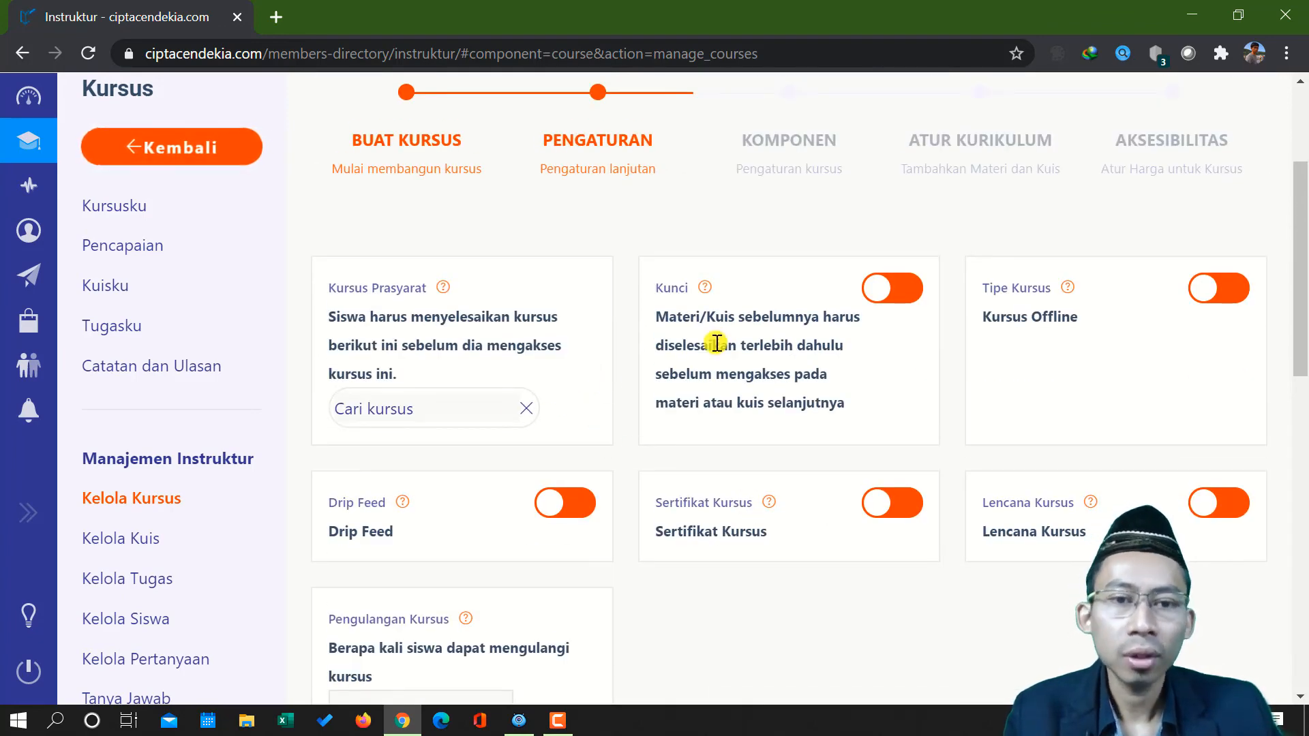
pyautogui.click(904, 286)
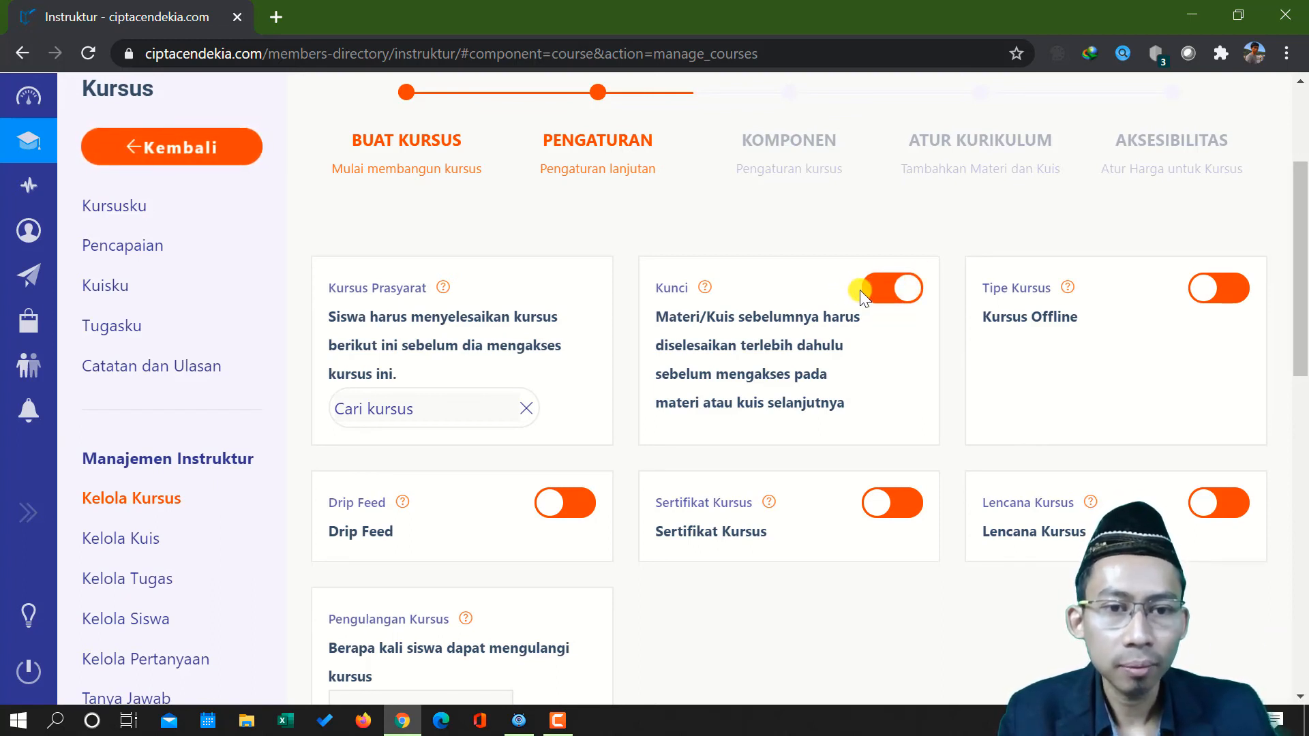
pyautogui.click(879, 294)
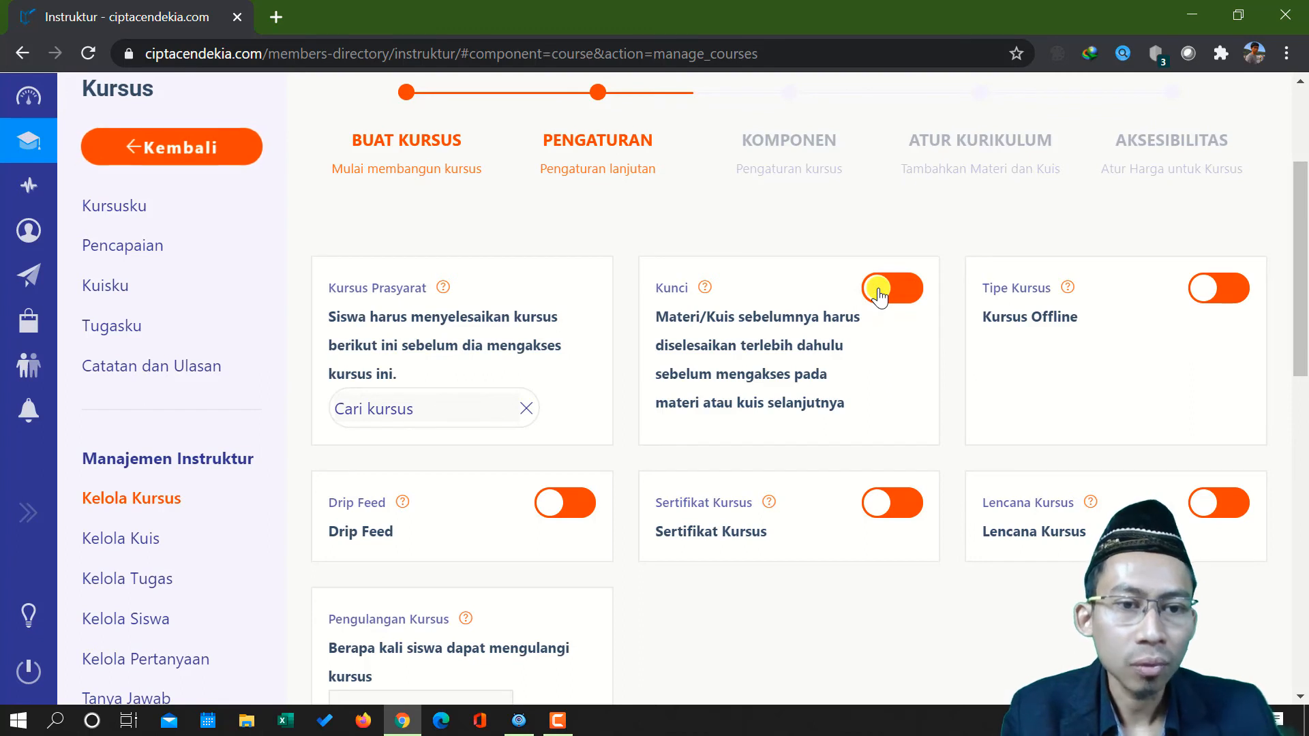
pyautogui.moveTo(1067, 289)
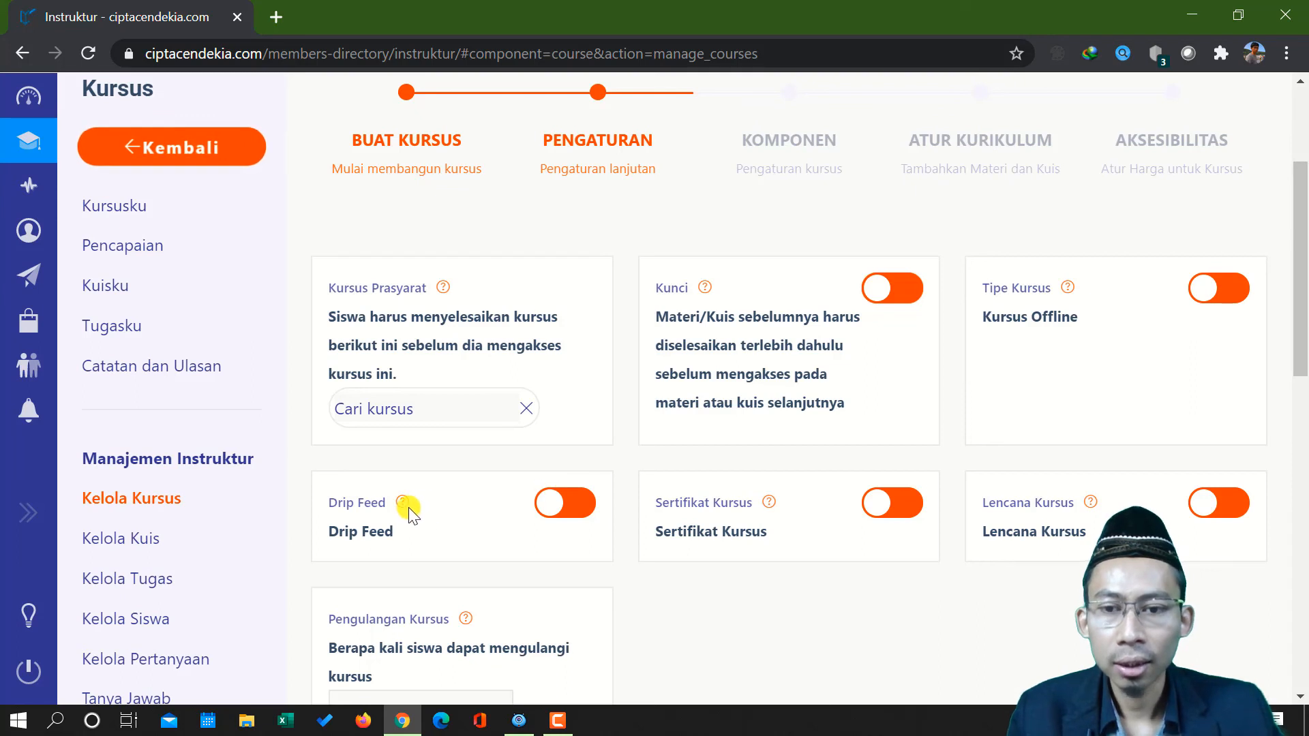
pyautogui.moveTo(405, 505)
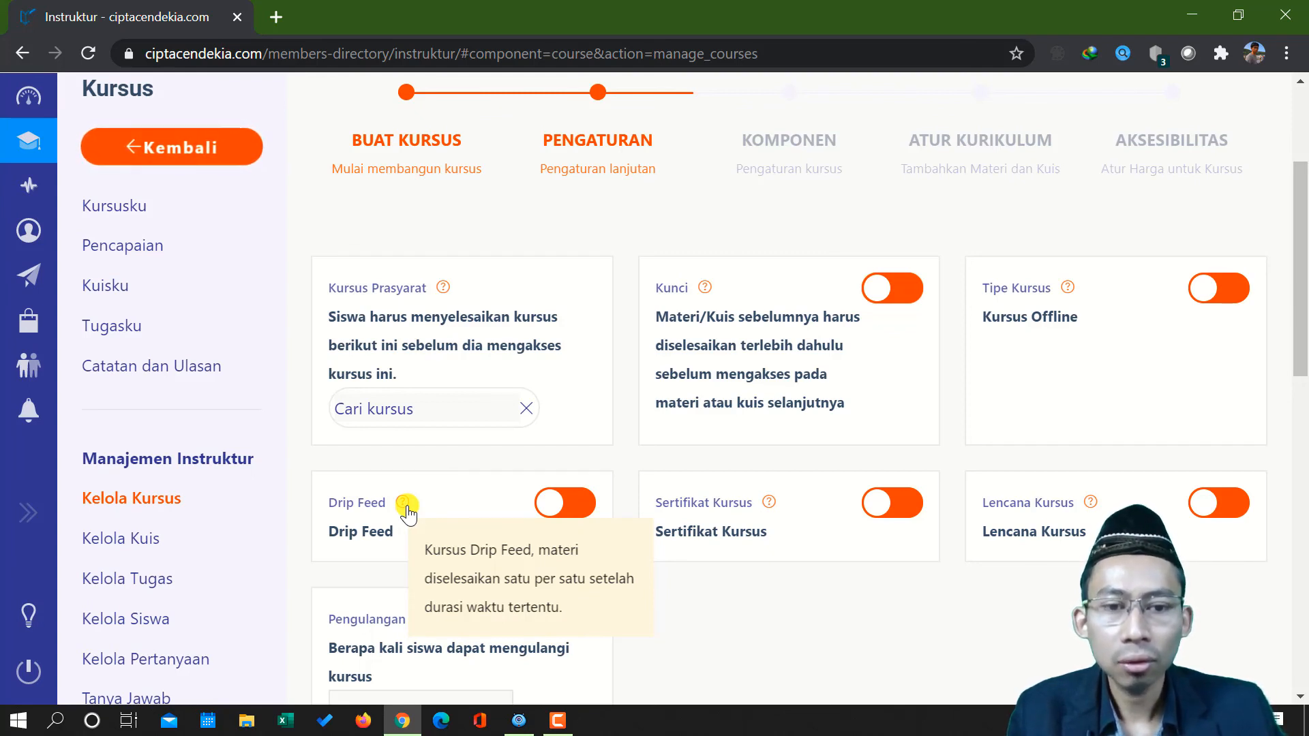
# Enable Sertifikat Kursus and open its Persentase Kelulusan value for editing
pyautogui.click(909, 503)
pyautogui.scroll(-3, 758, 414)
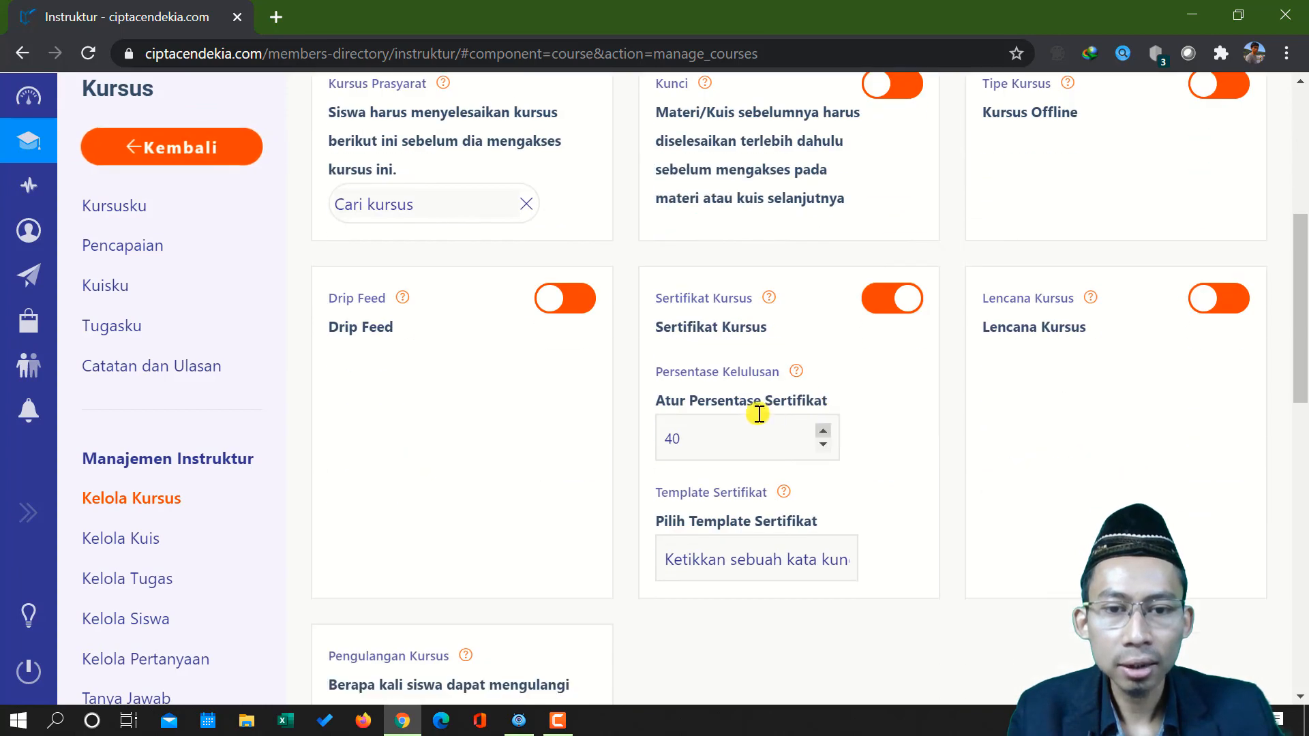
pyautogui.click(723, 430)
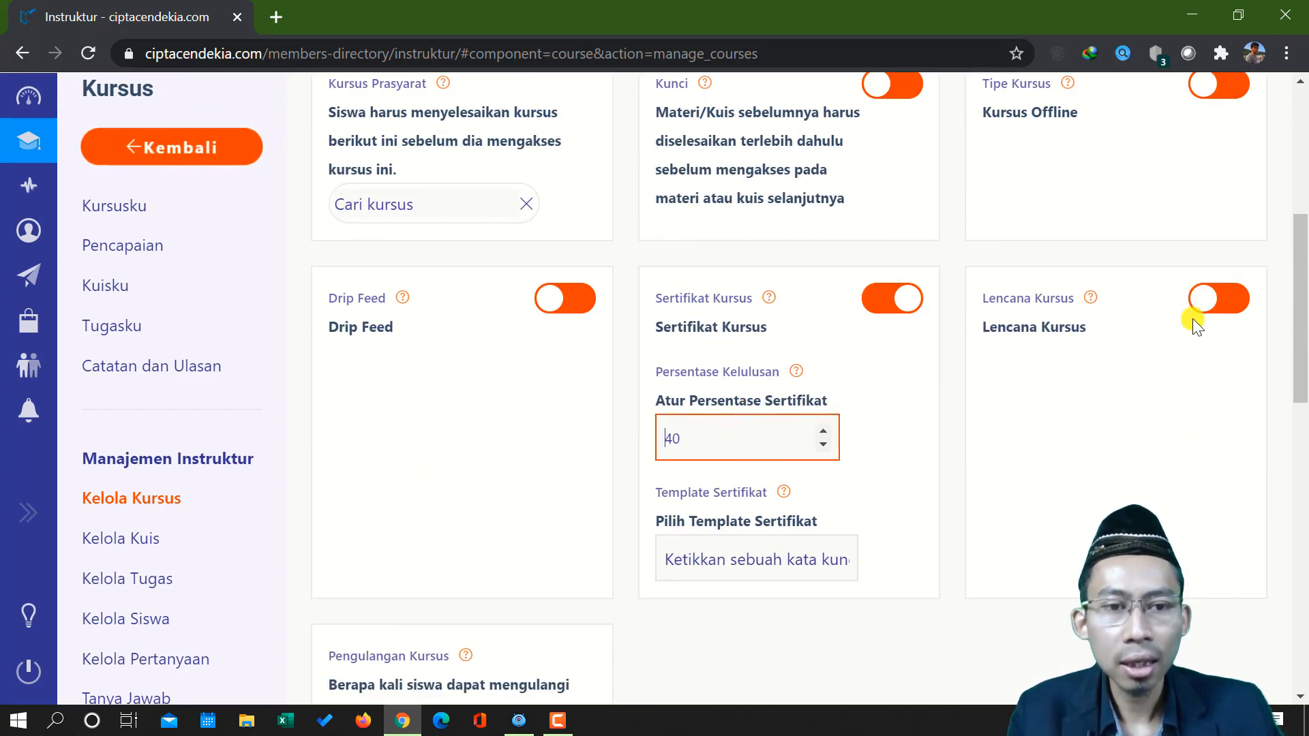
# Enable Lencana Kursus and set the percentage for earning the badge to -4
pyautogui.click(1218, 298)
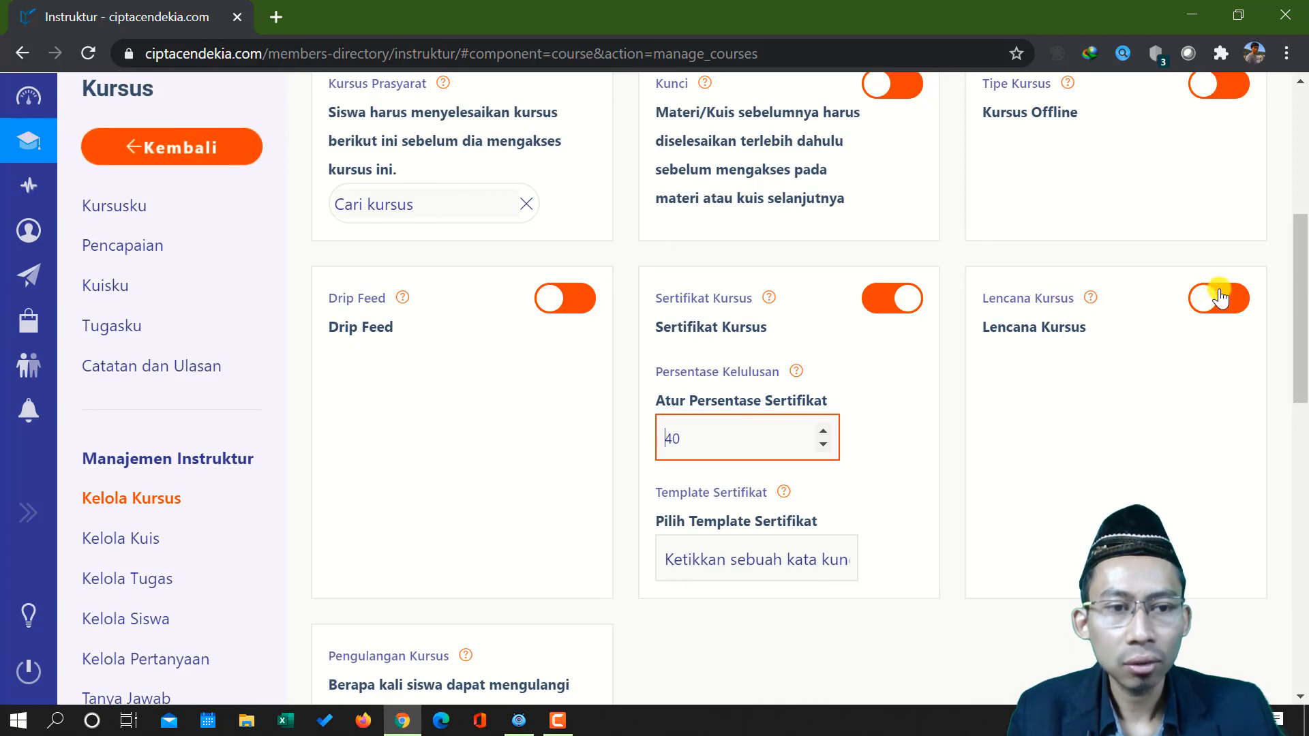
pyautogui.click(1065, 439)
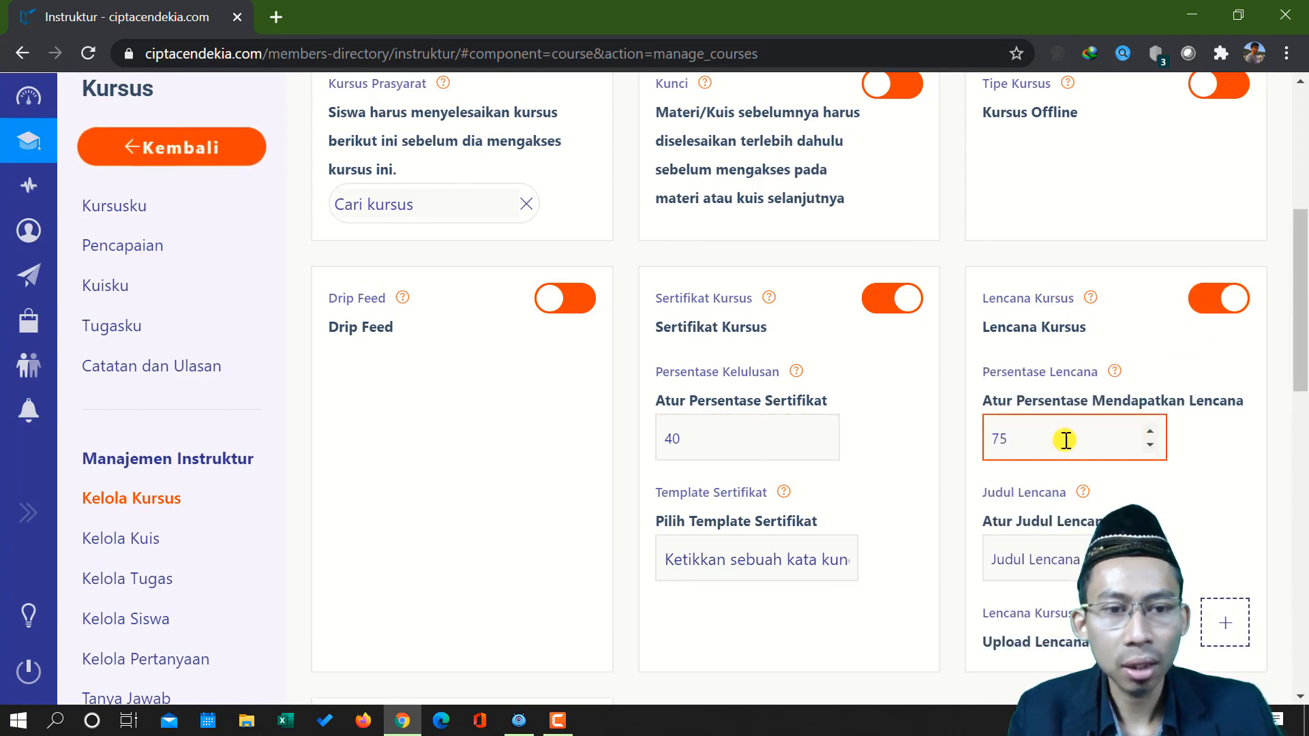
pyautogui.hotkey('ctrl', 'a')
pyautogui.write('-3')
pyautogui.press('Down')
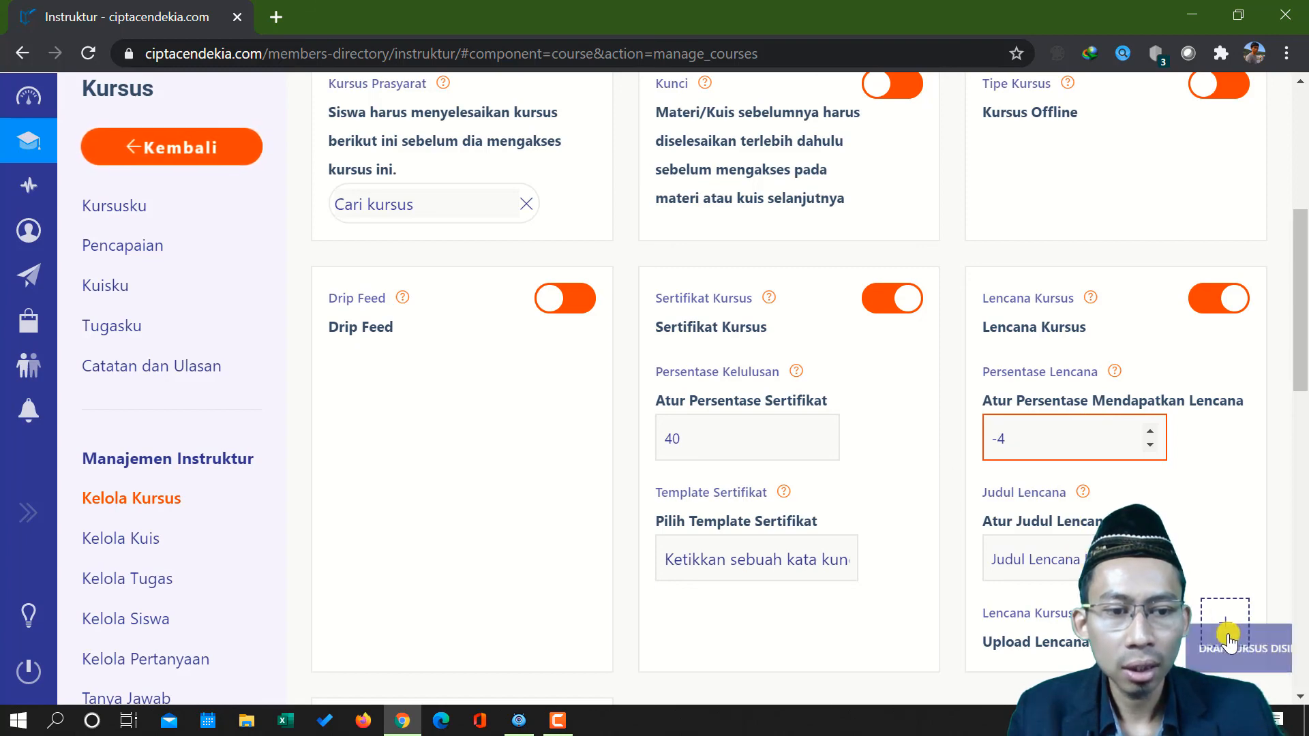
# Check the help note for Pesan Kursus Selesai and look over the remaining course settings
pyautogui.scroll(-7, 654, 443)
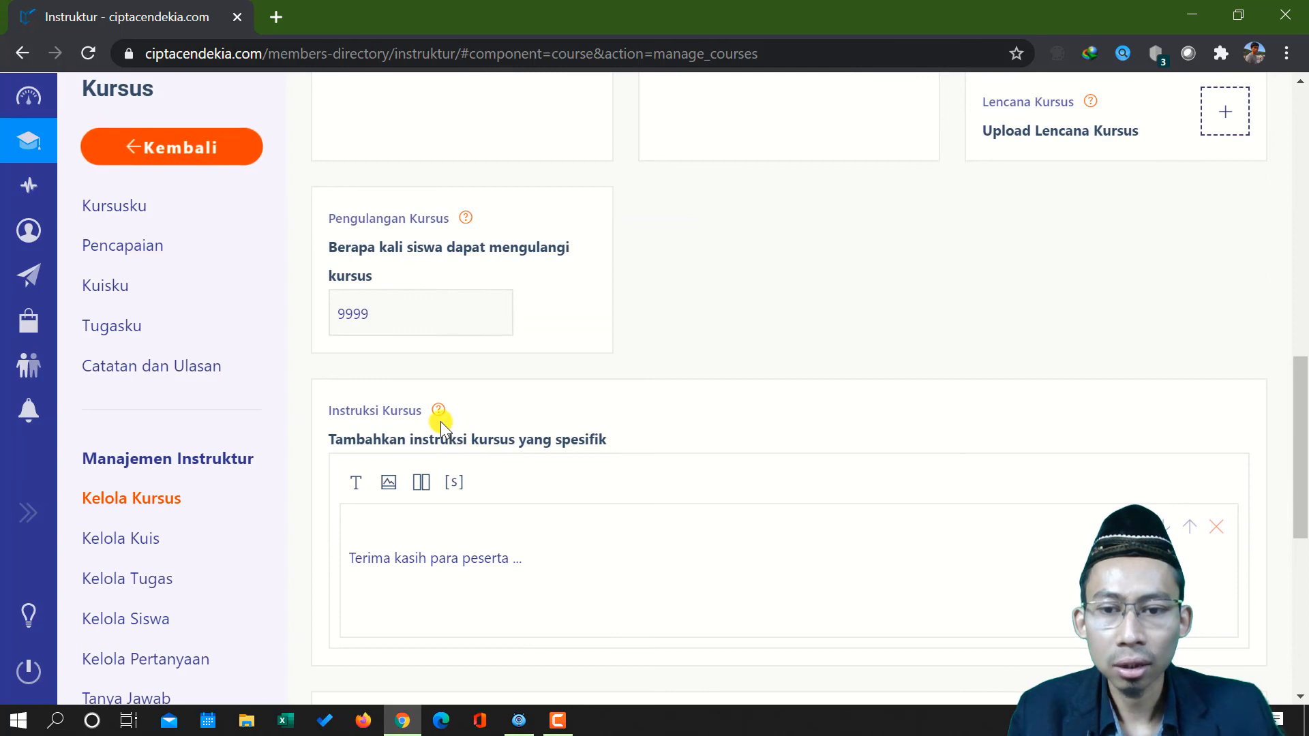
pyautogui.scroll(-4, 440, 426)
pyautogui.moveTo(463, 418)
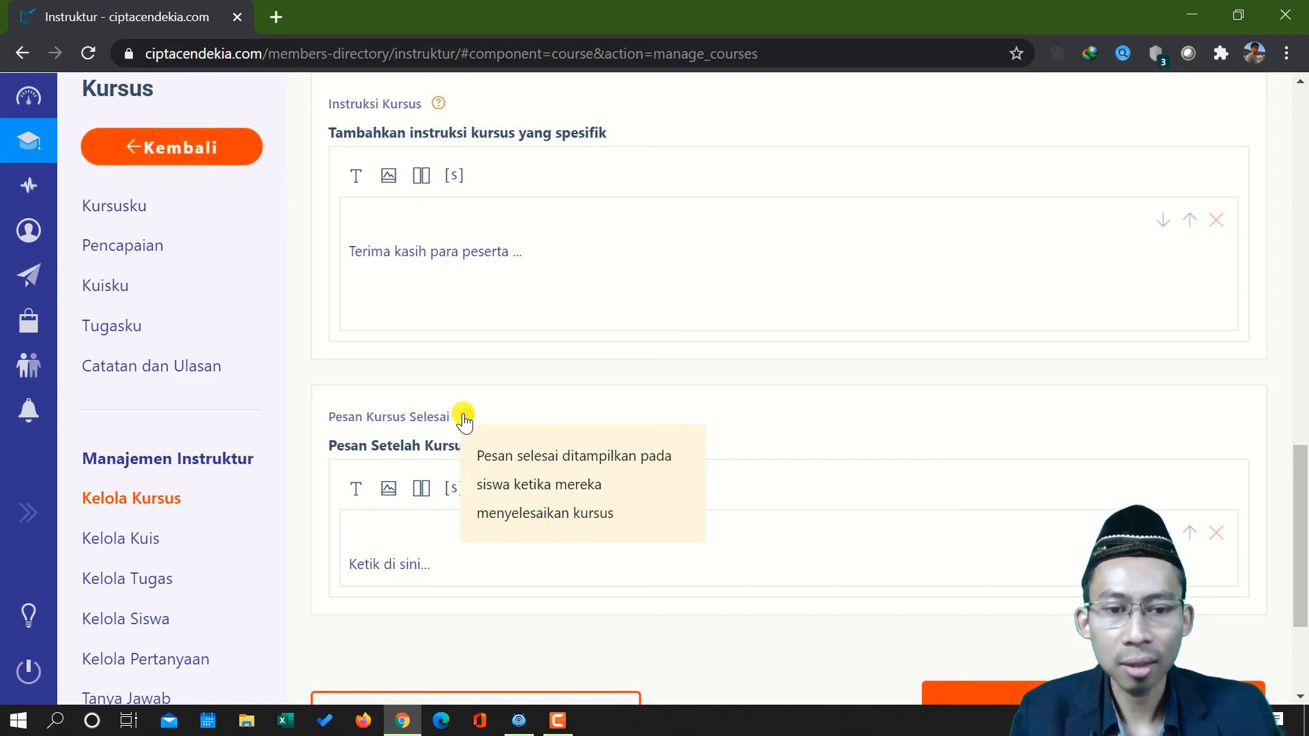
pyautogui.scroll(-3, 672, 389)
pyautogui.scroll(9, 681, 340)
pyautogui.scroll(10, 682, 337)
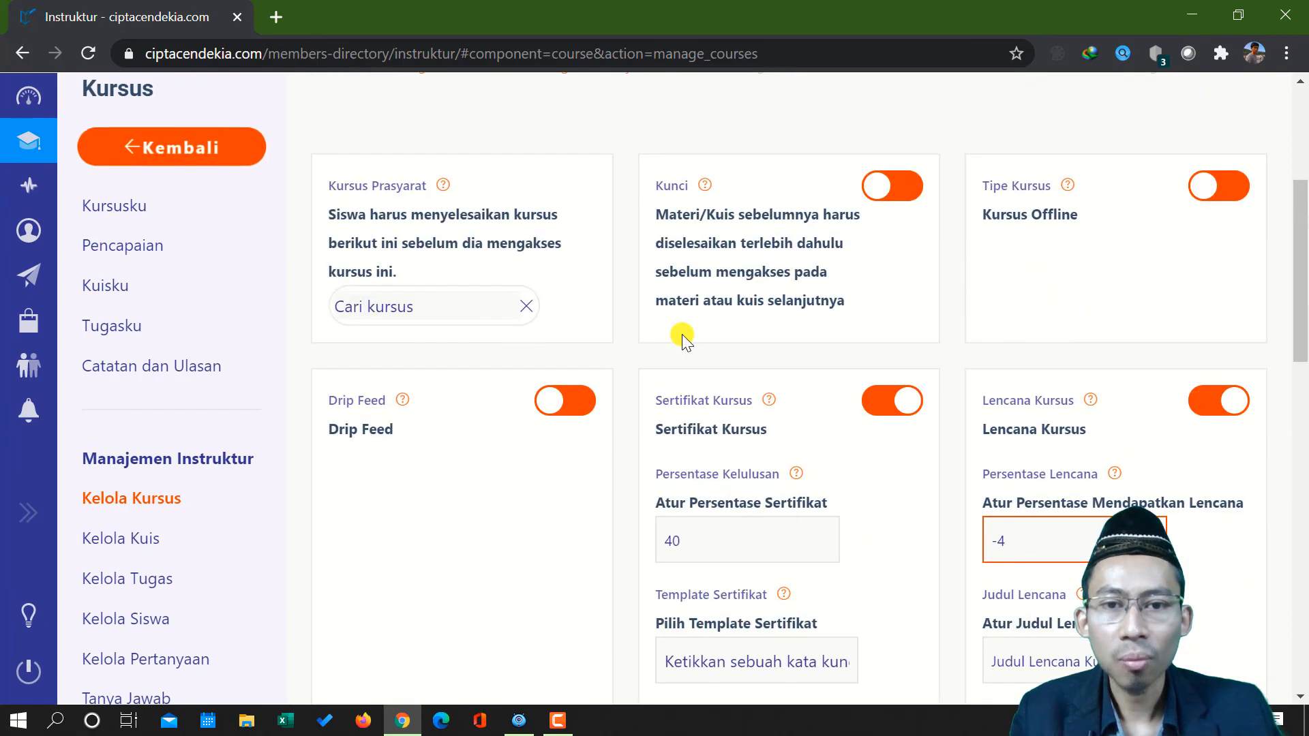